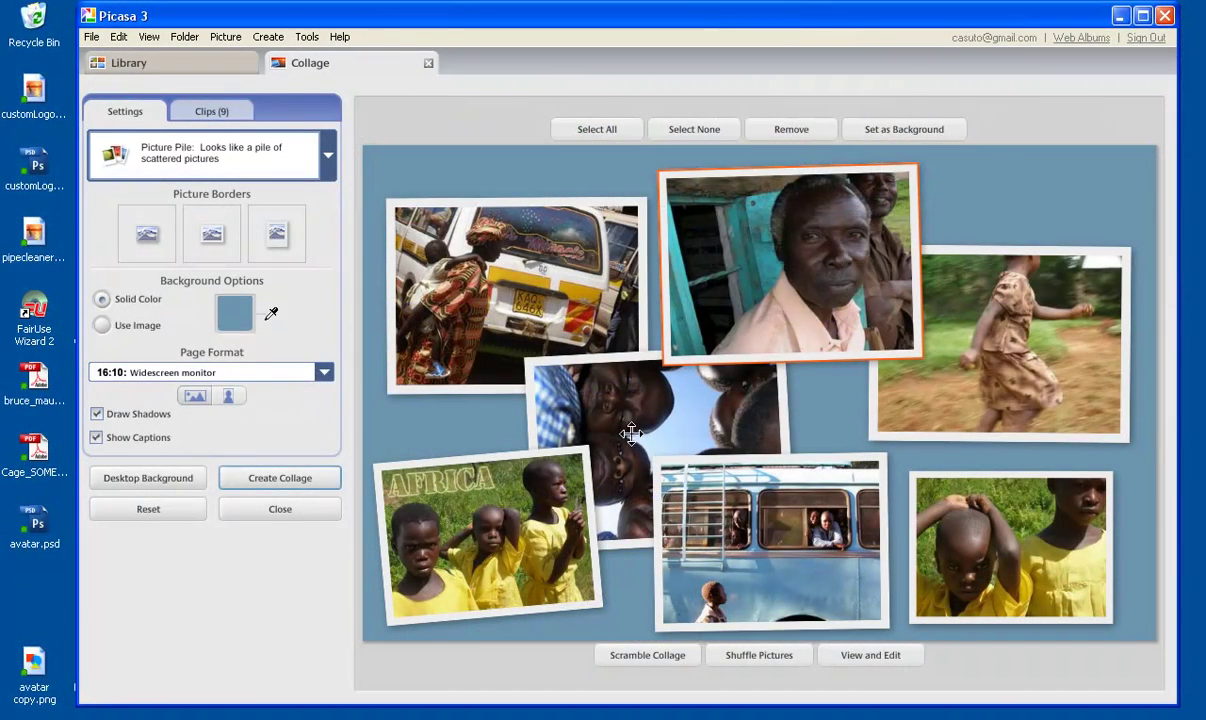
Rotate the man's photo to sit straighter, then switch the collage layout to Mosaic.
{"action": "left_click_drag", "start_coordinate": [789, 262], "coordinate": [789, 302]}
{"action": "left_click", "coordinate": [328, 155]}
{"action": "left_click", "coordinate": [222, 252]}
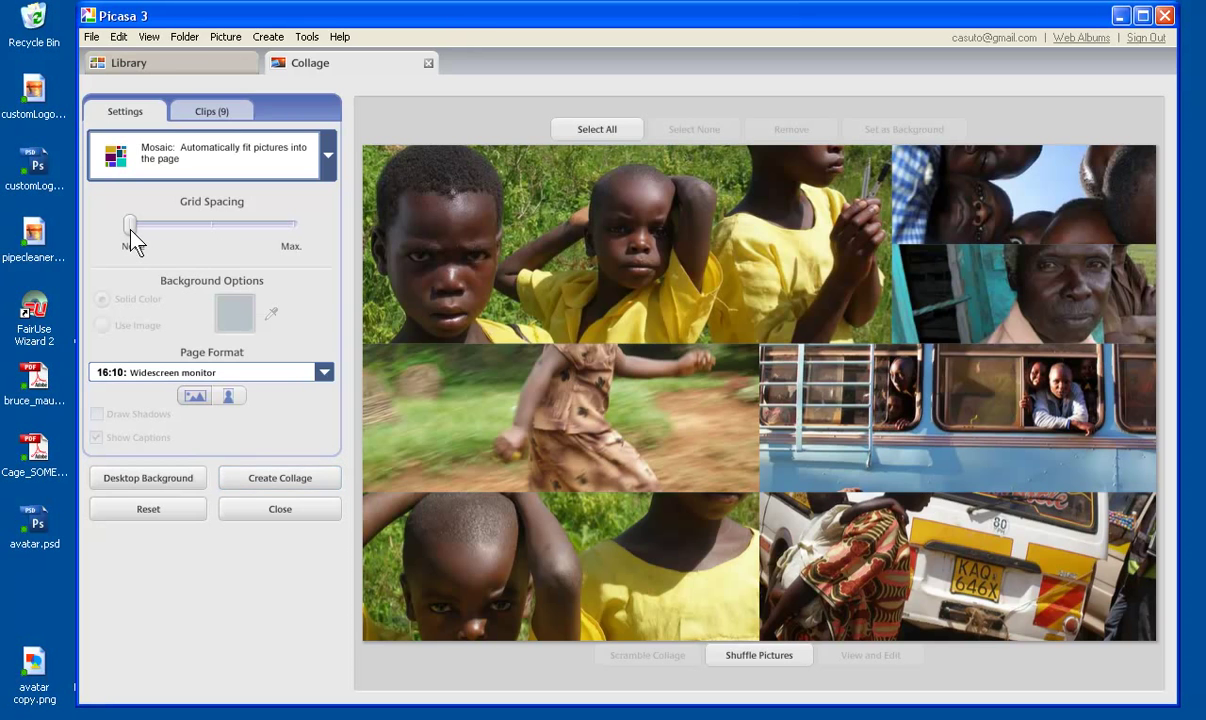
Set a small grid spacing between the nine mosaic photos with a white solid-colour background.
{"action": "left_click_drag", "start_coordinate": [131, 226], "coordinate": [170, 229]}
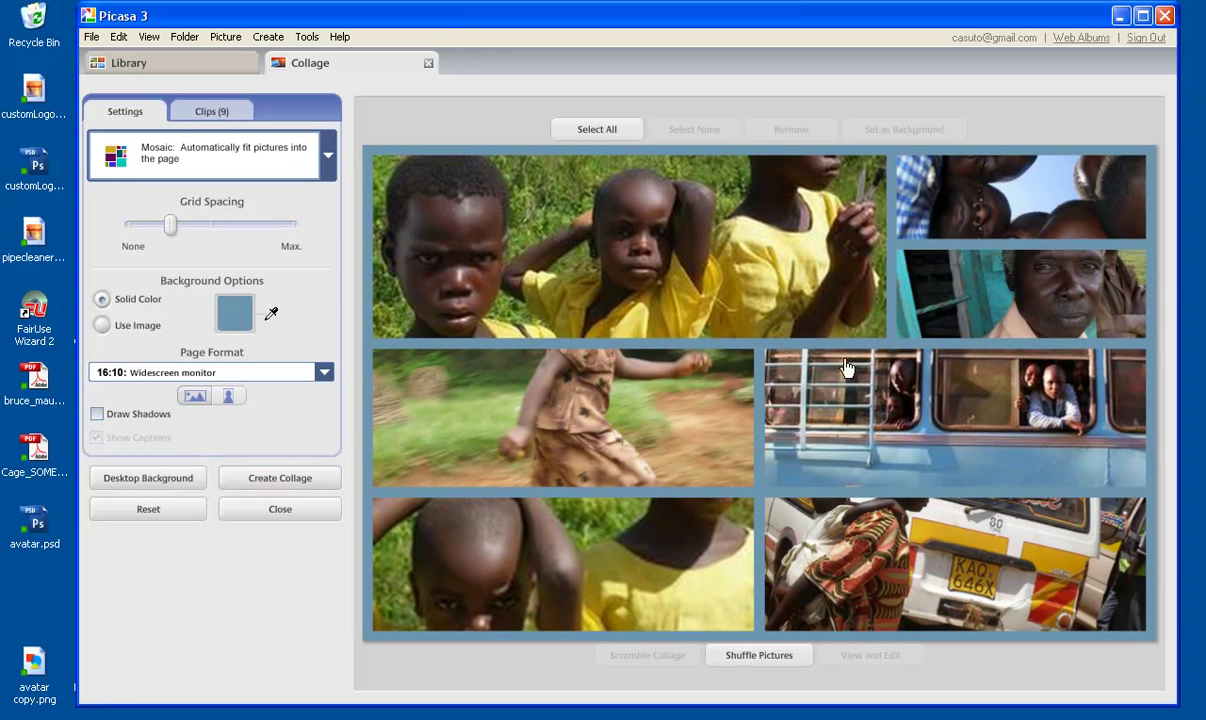
{"action": "left_click_drag", "start_coordinate": [168, 229], "coordinate": [162, 229]}
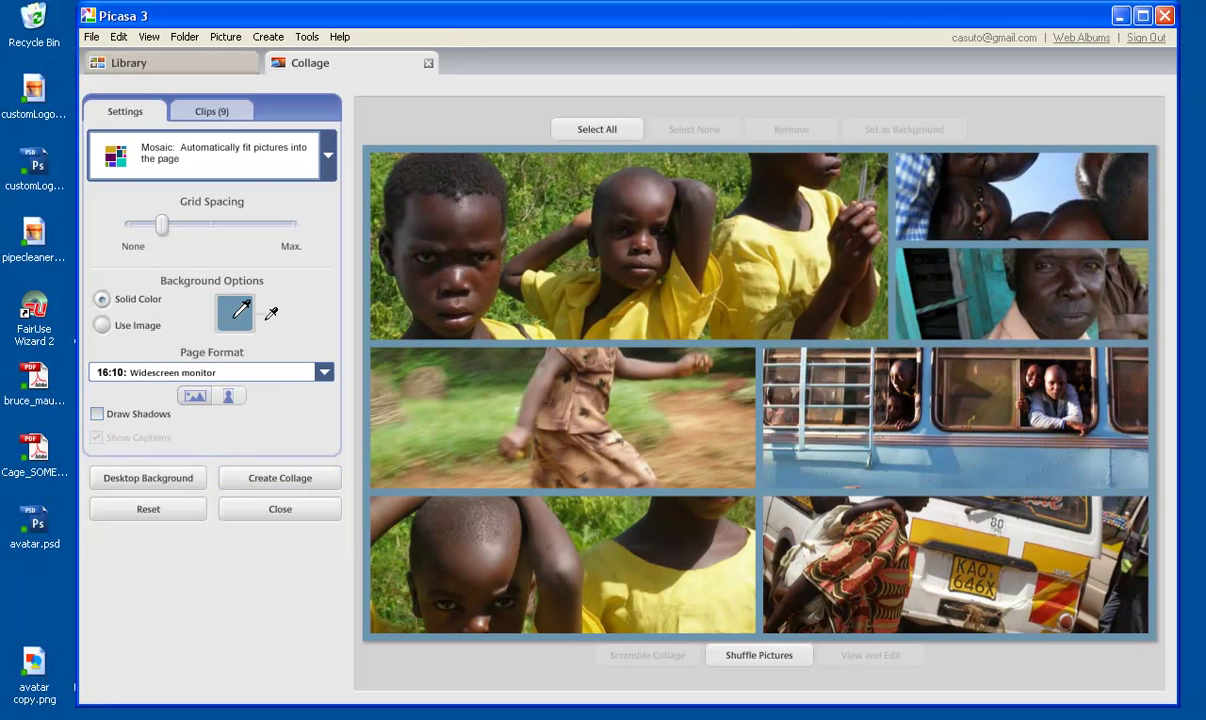
{"action": "left_click", "coordinate": [236, 312]}
{"action": "left_click", "coordinate": [152, 139]}
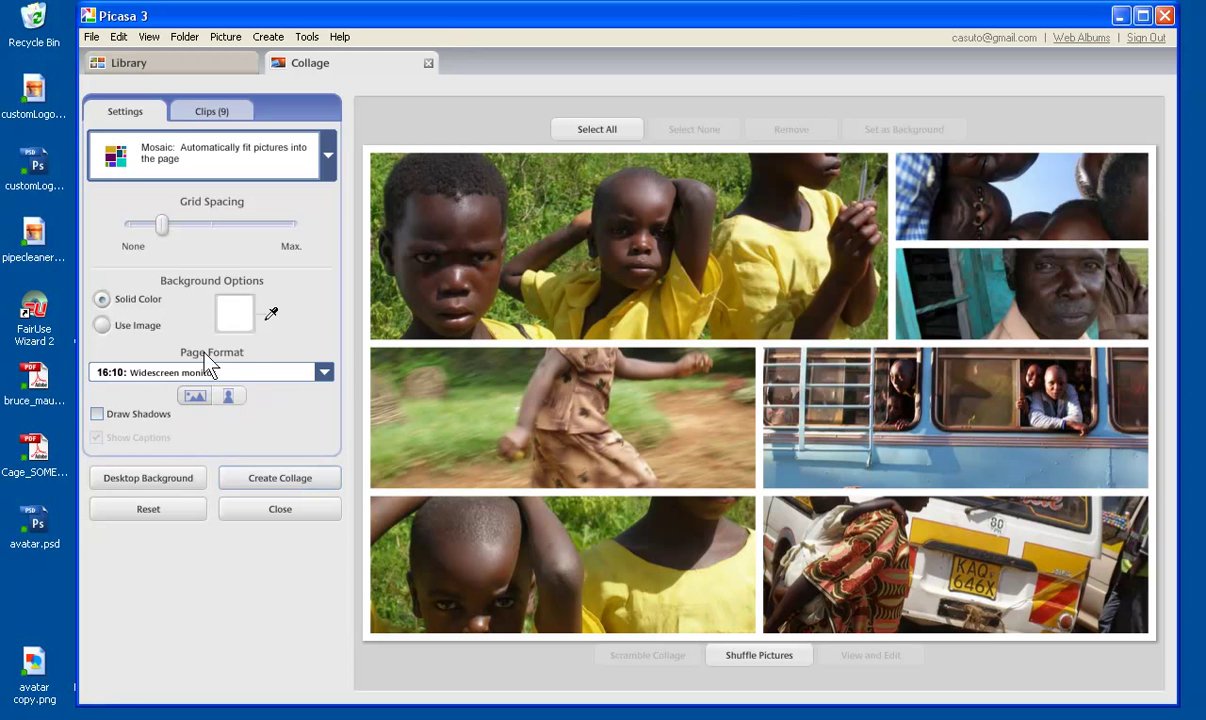
Change the page format to 8 x 10, leaving Draw Shadows unticked.
{"action": "left_click", "coordinate": [324, 372]}
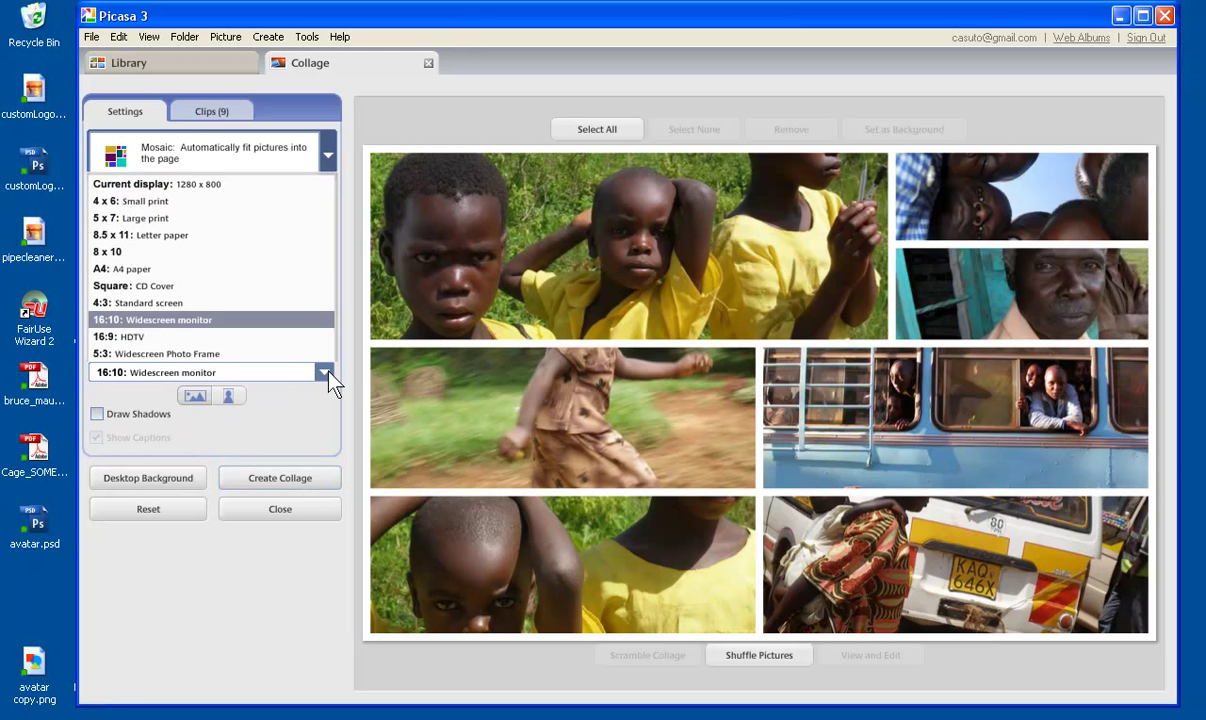
{"action": "left_click", "coordinate": [210, 251]}
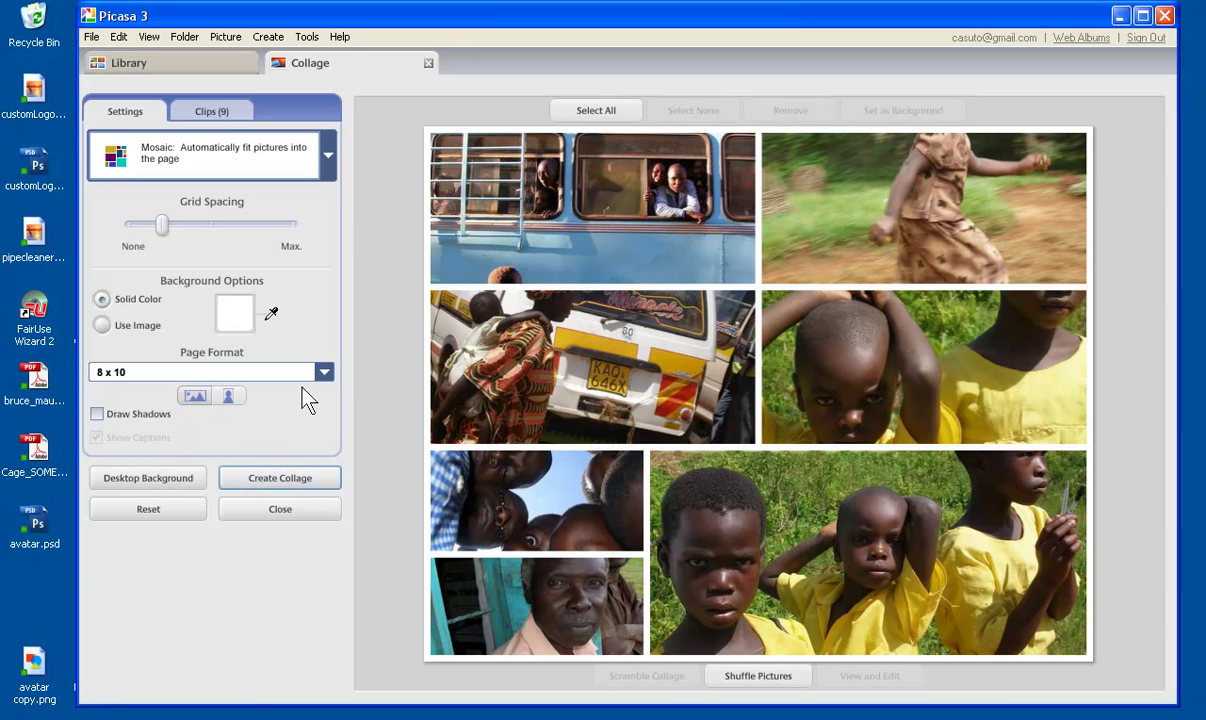
{"action": "left_click", "coordinate": [97, 414]}
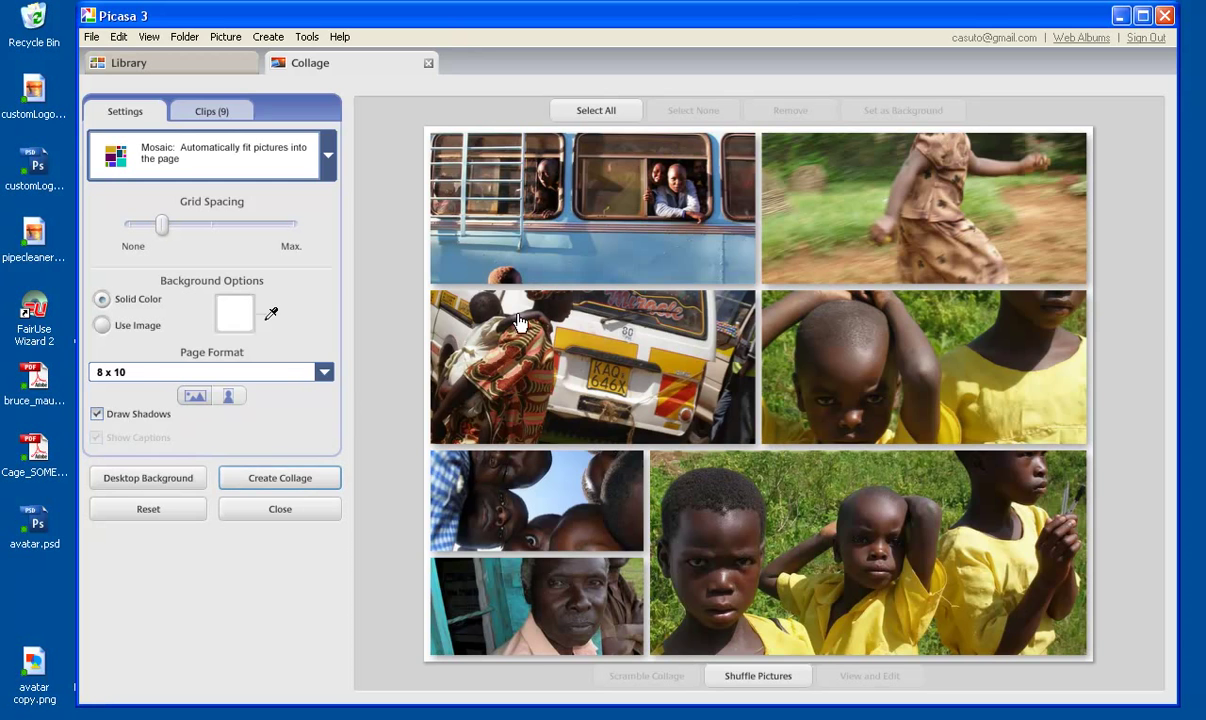
{"action": "left_click", "coordinate": [97, 418]}
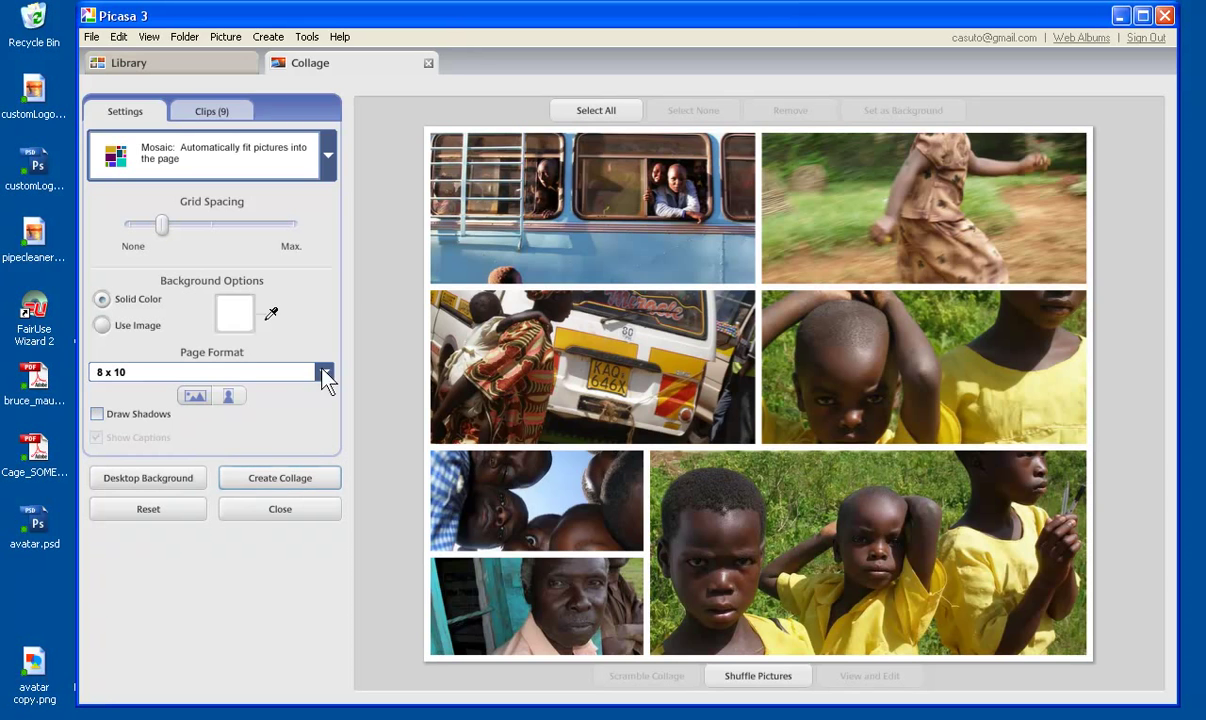
Shuffle the mosaic until the man's portrait and minibus photo lead the top row.
{"action": "left_click", "coordinate": [734, 677]}
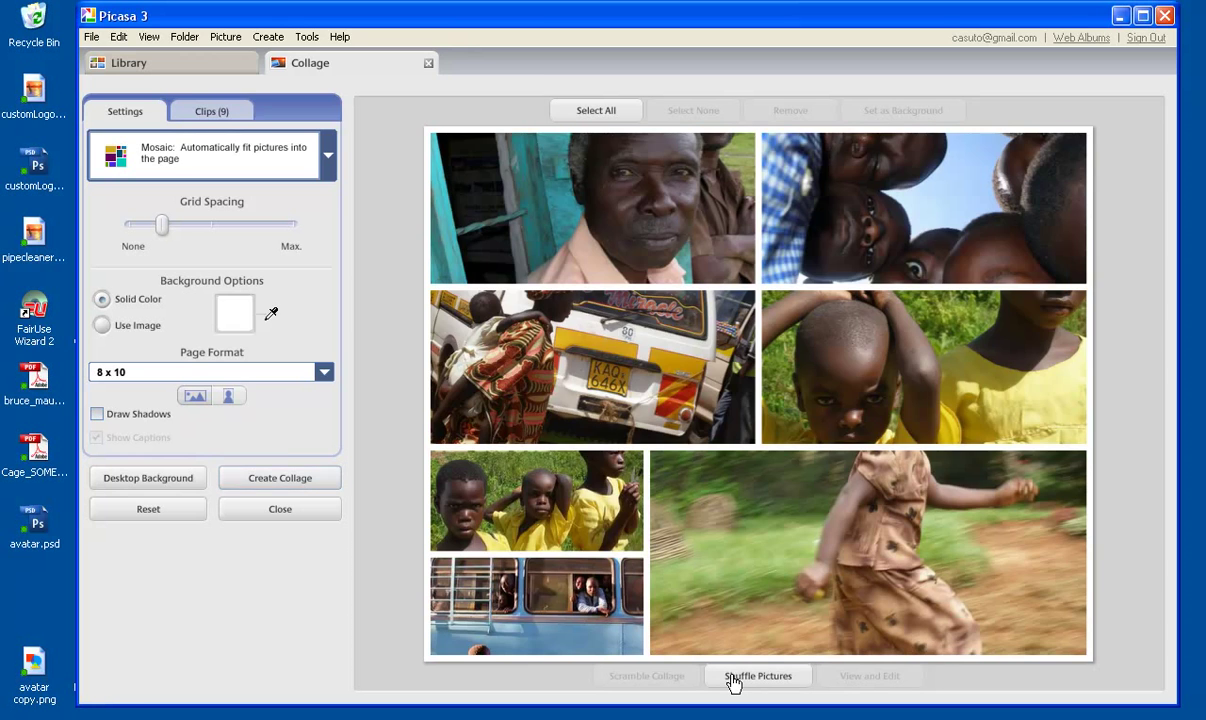
{"action": "left_click", "coordinate": [732, 678]}
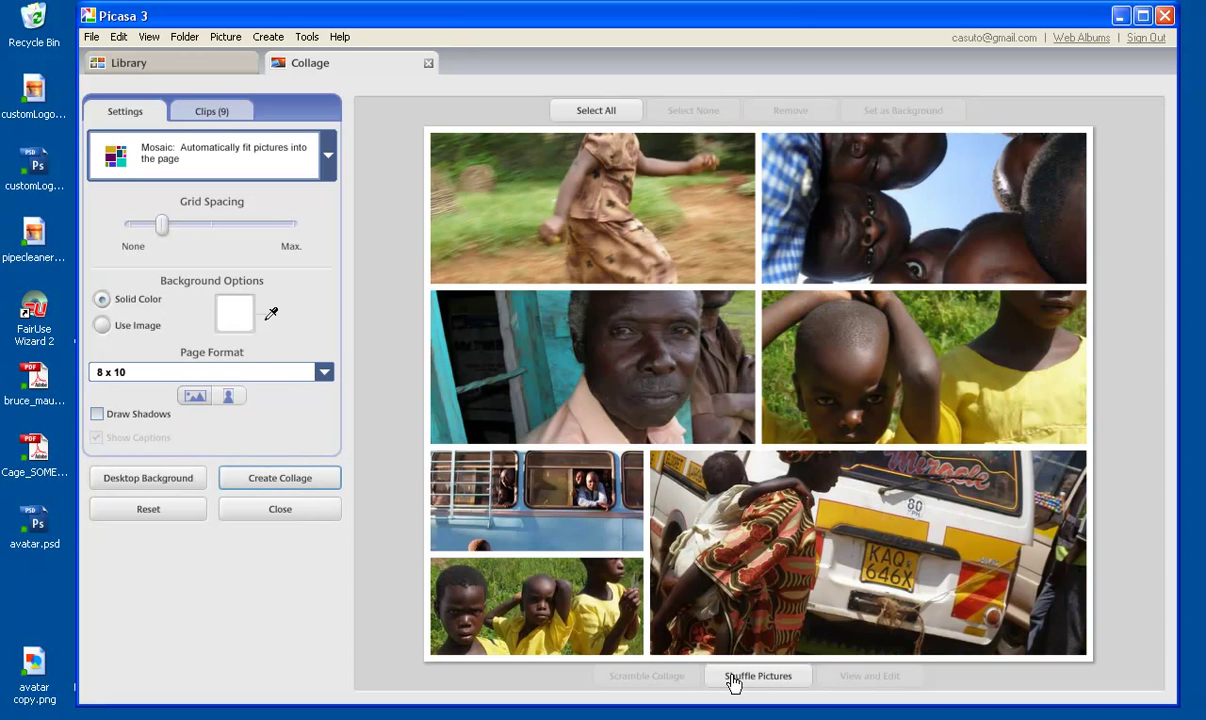
{"action": "left_click", "coordinate": [732, 678]}
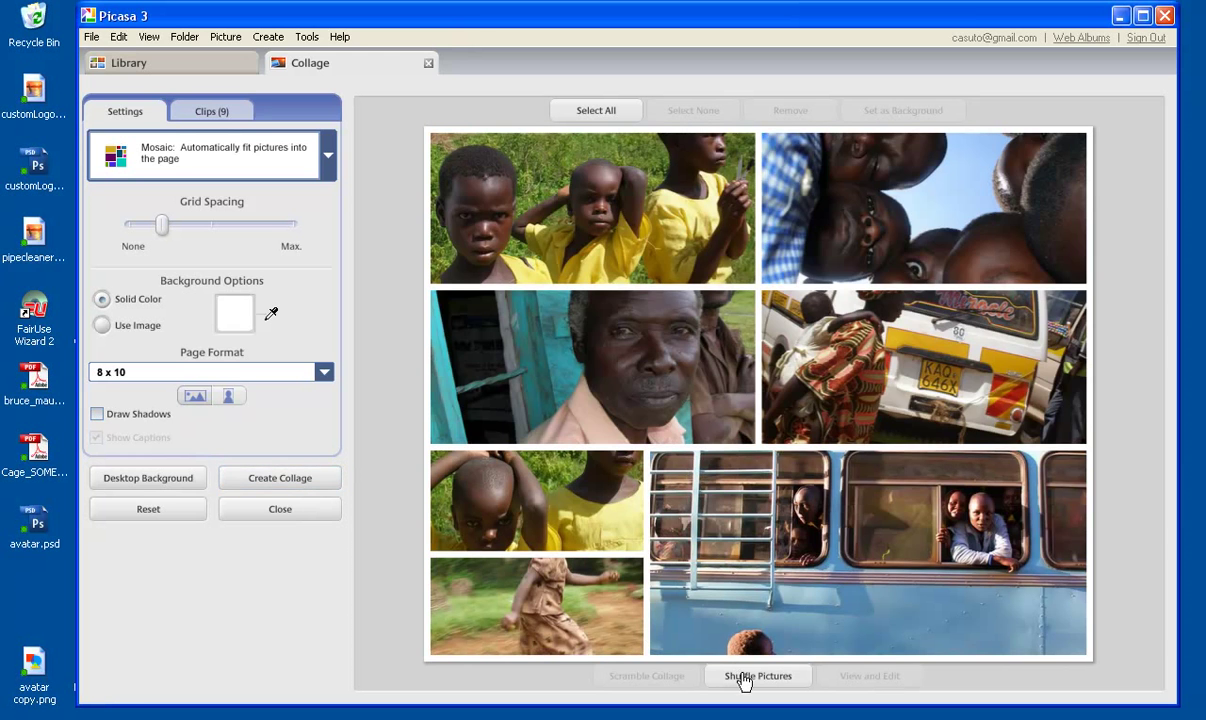
{"action": "left_click", "coordinate": [742, 677]}
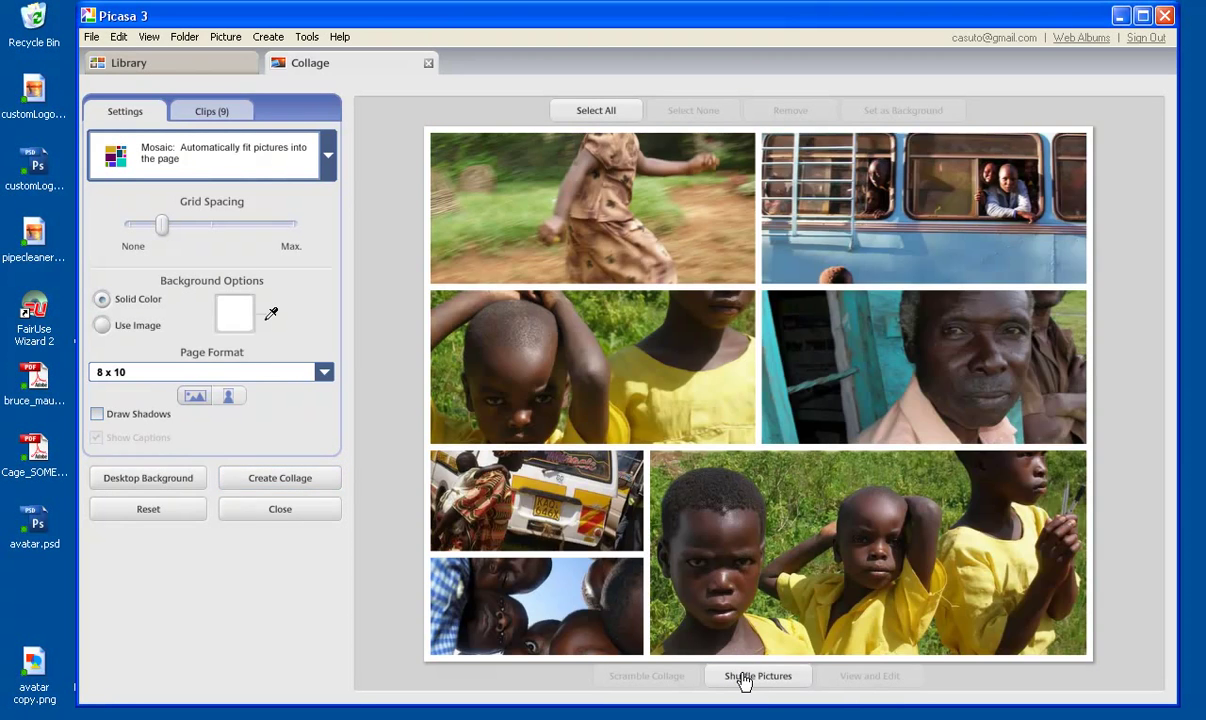
{"action": "left_click", "coordinate": [742, 677]}
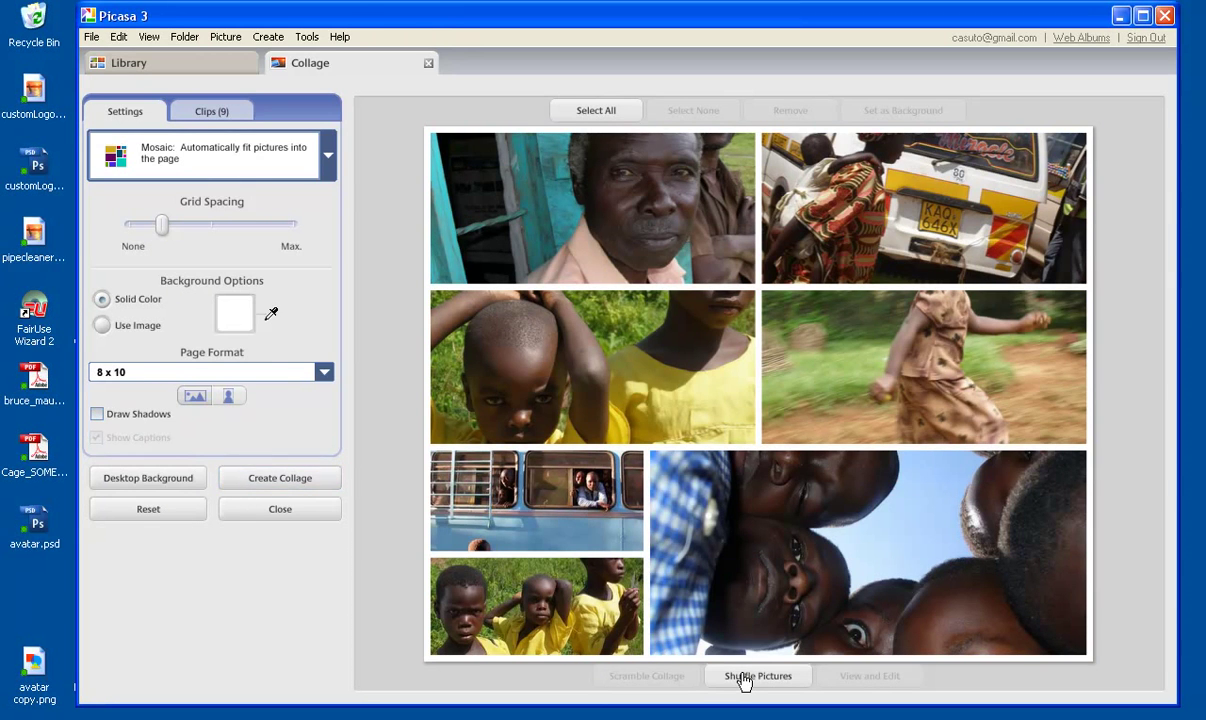
Remove the running-girl photo from the collage and narrow the grid spacing slightly.
{"action": "left_click", "coordinate": [905, 360]}
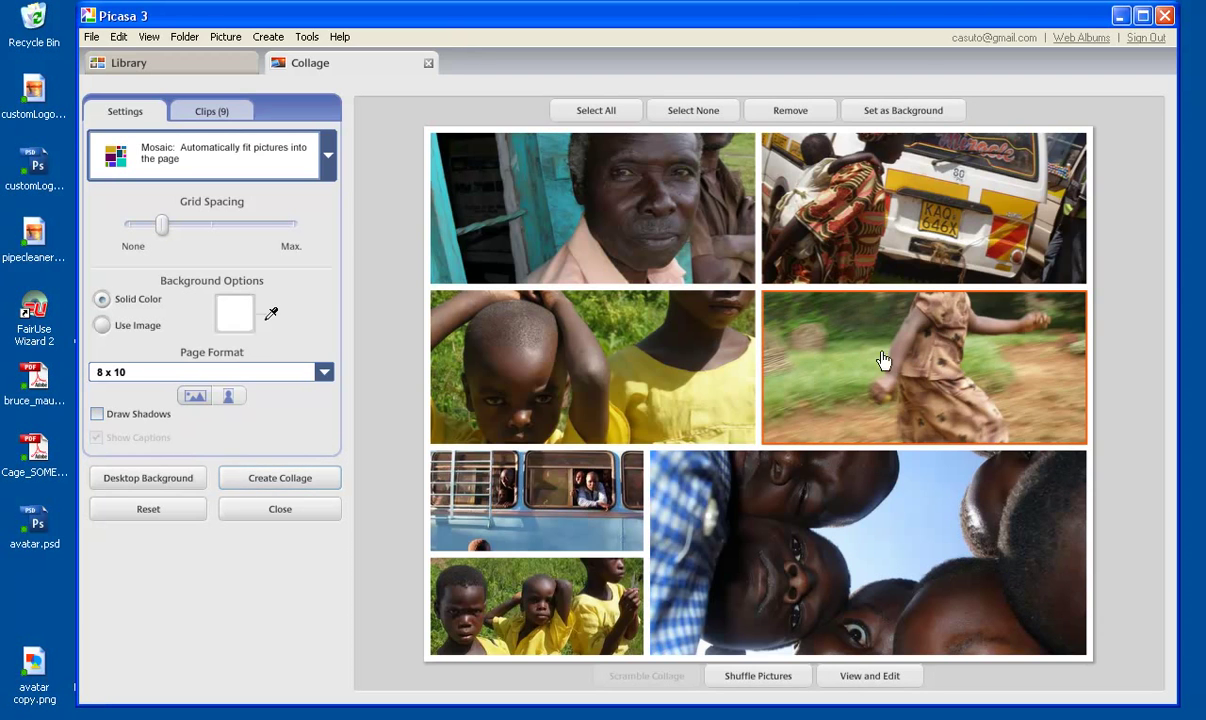
{"action": "left_click", "coordinate": [779, 112]}
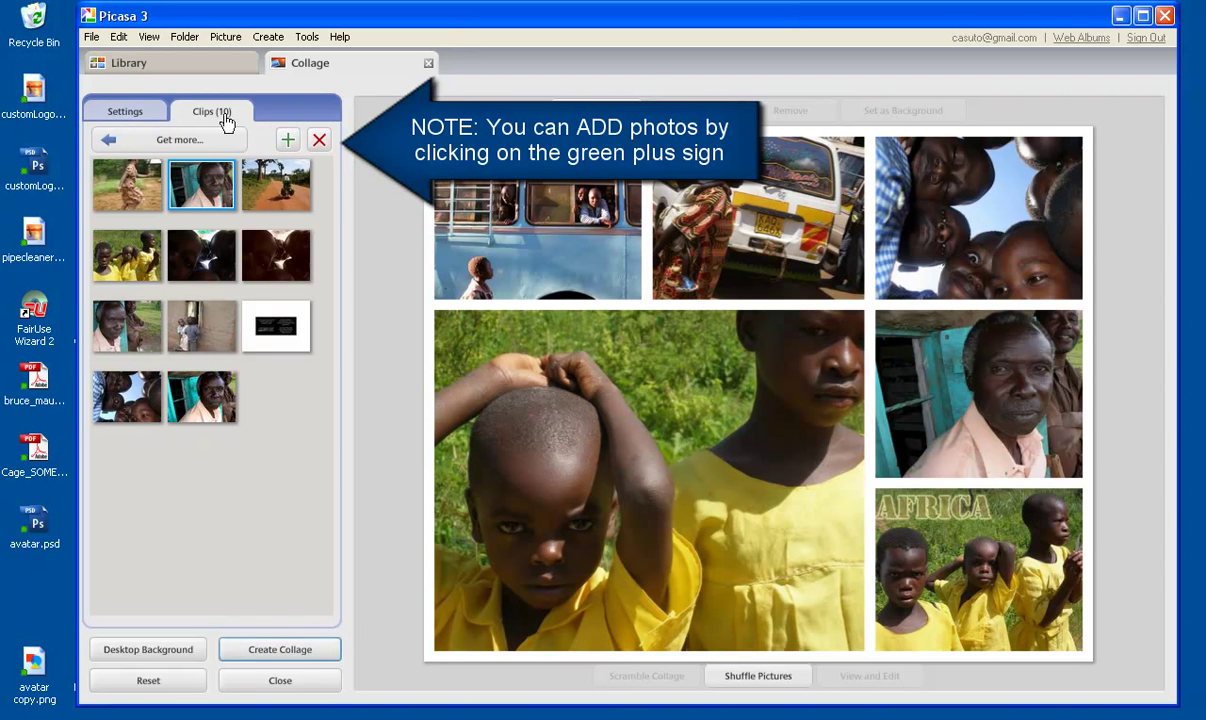
{"action": "left_click", "coordinate": [127, 117]}
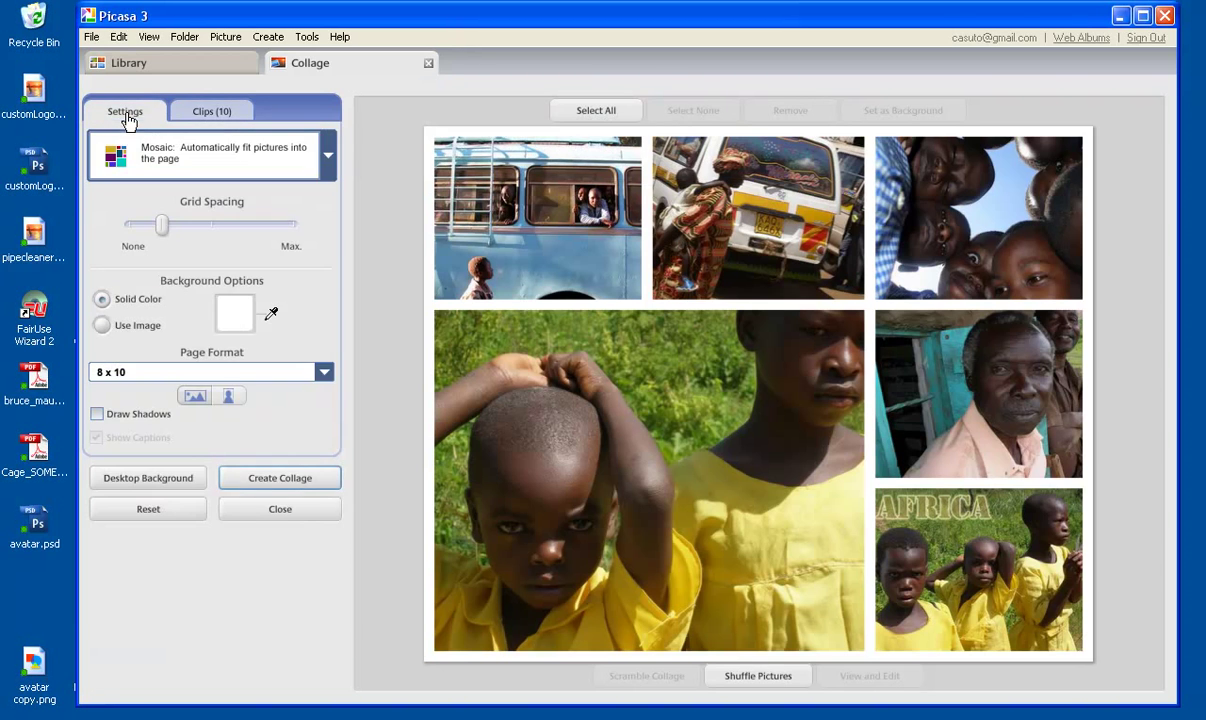
{"action": "left_click_drag", "start_coordinate": [160, 226], "coordinate": [153, 232]}
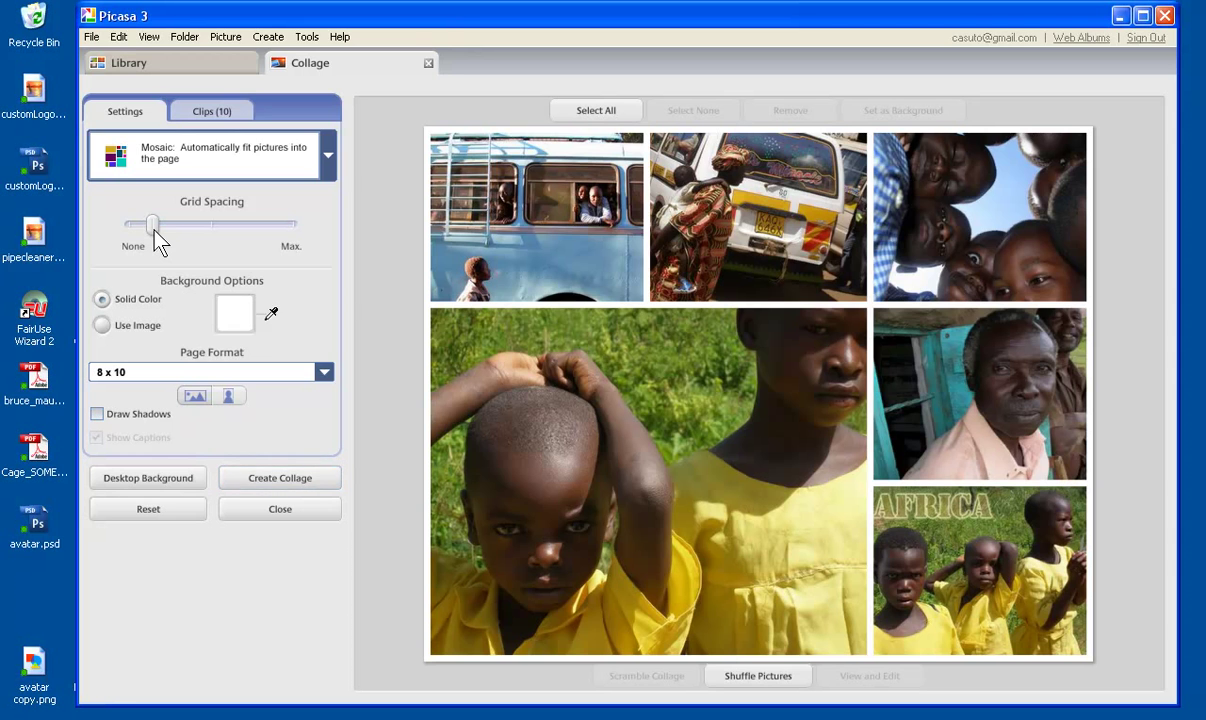
Switch the collage layout to Frame Mosaic, putting the bus photo in the centre.
{"action": "left_click", "coordinate": [330, 155]}
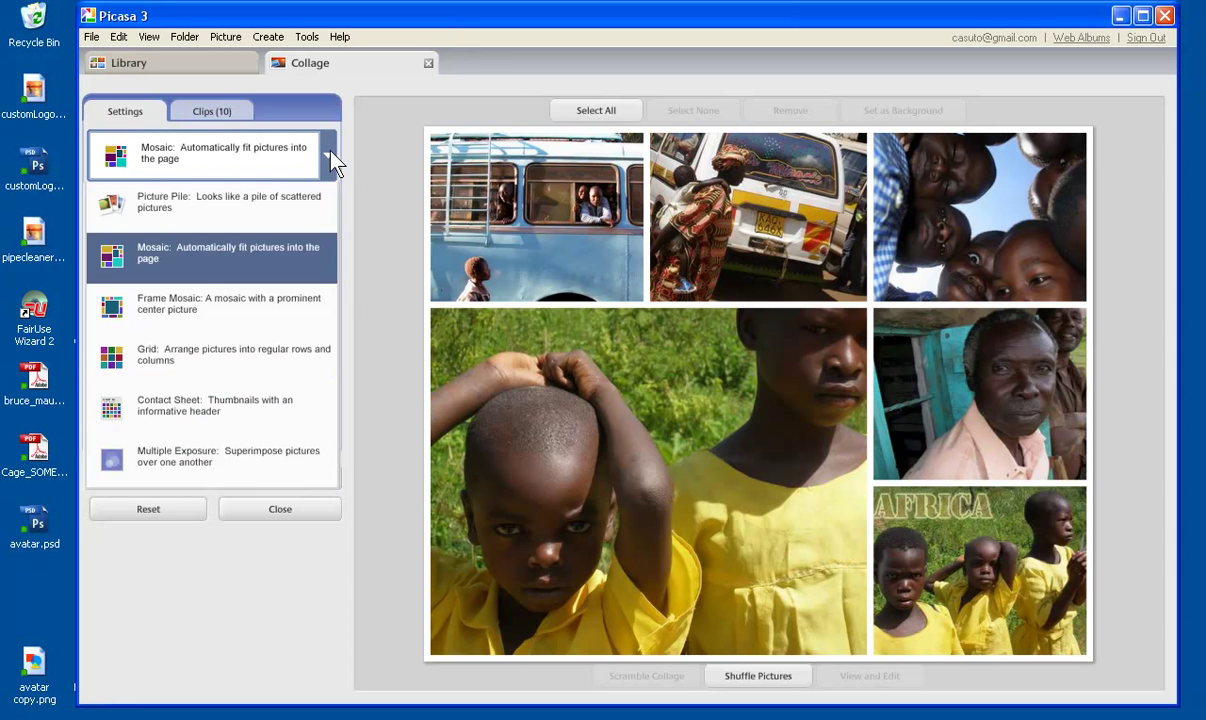
{"action": "left_click", "coordinate": [239, 309]}
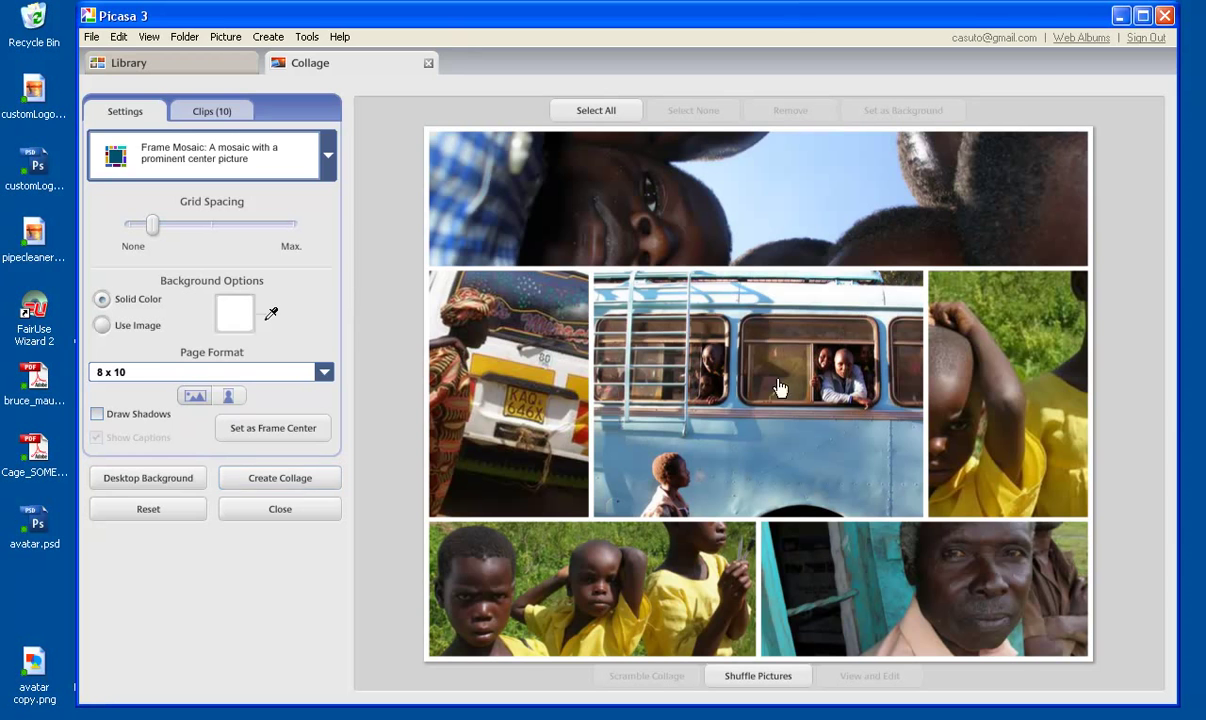
Shuffle the frame mosaic pictures repeatedly into new arrangements.
{"action": "left_click", "coordinate": [752, 678]}
{"action": "left_click", "coordinate": [752, 677]}
{"action": "left_click", "coordinate": [751, 678]}
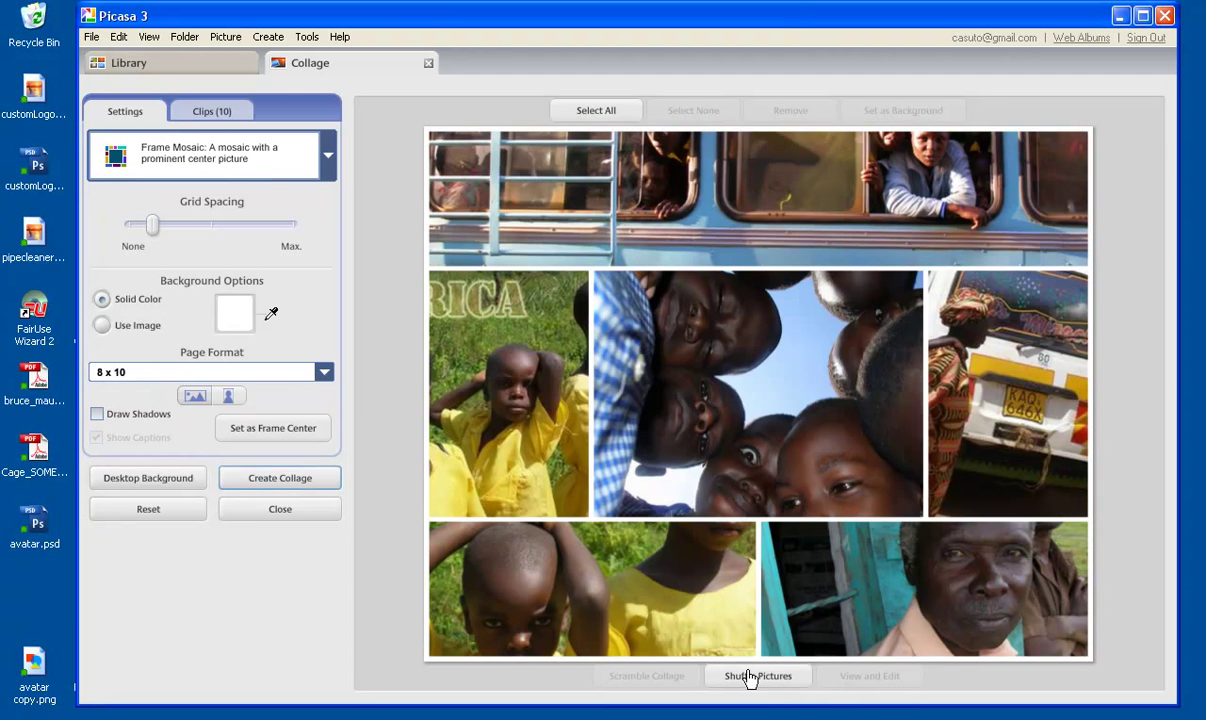
{"action": "left_click", "coordinate": [751, 678]}
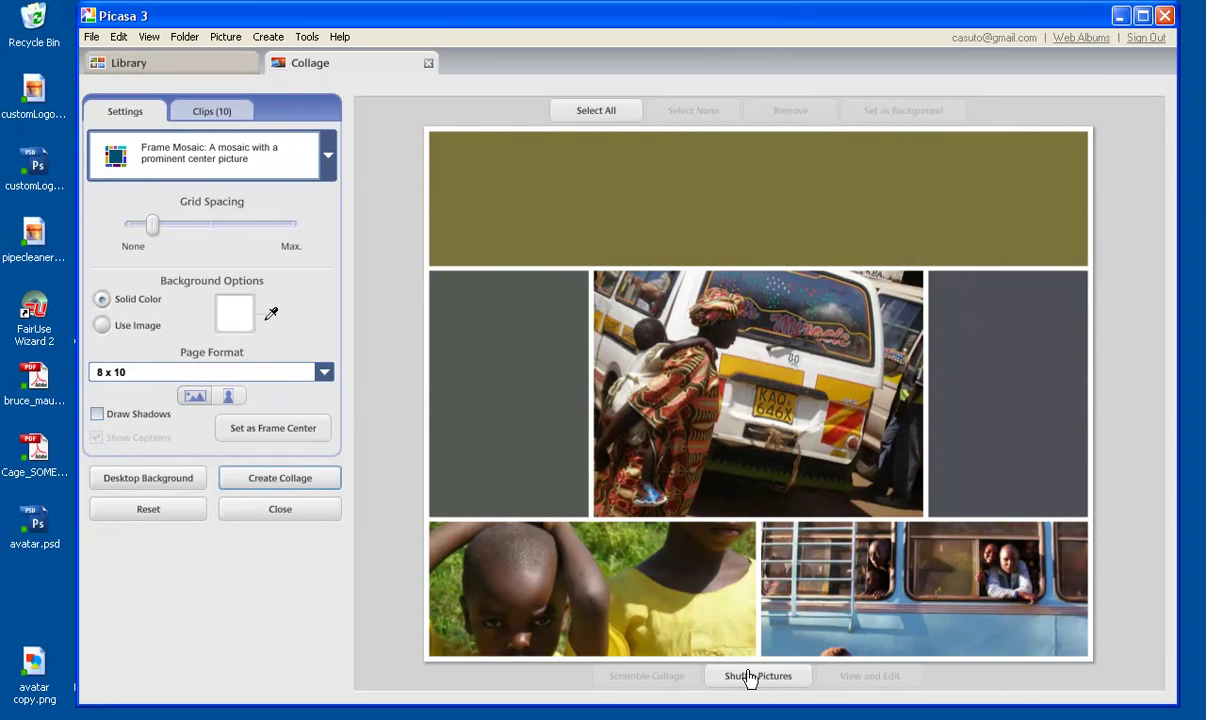
{"action": "left_click", "coordinate": [751, 678]}
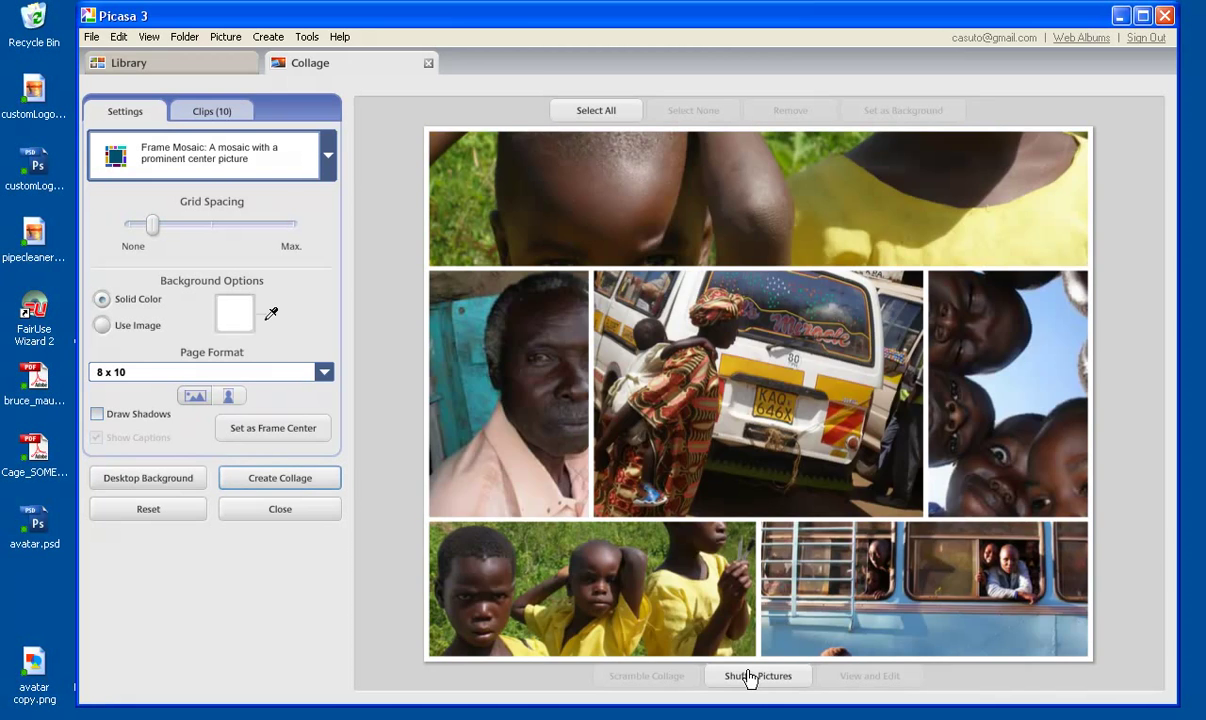
{"action": "left_click", "coordinate": [751, 678]}
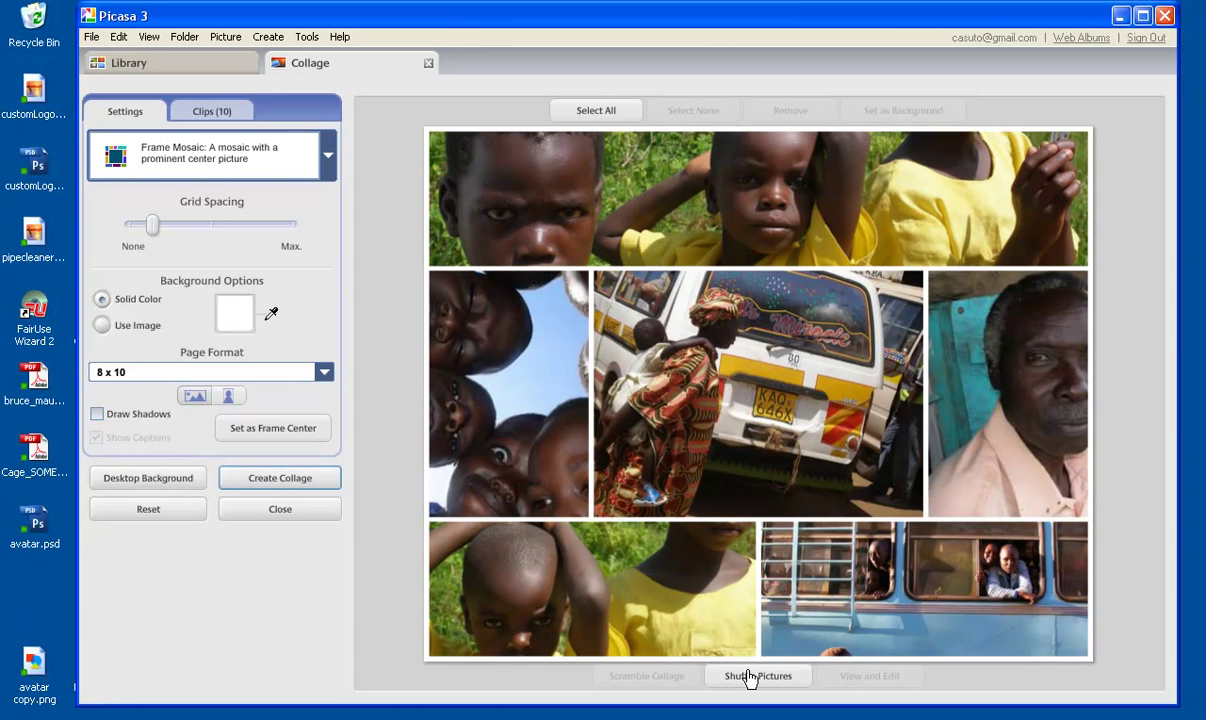
{"action": "left_click", "coordinate": [751, 678]}
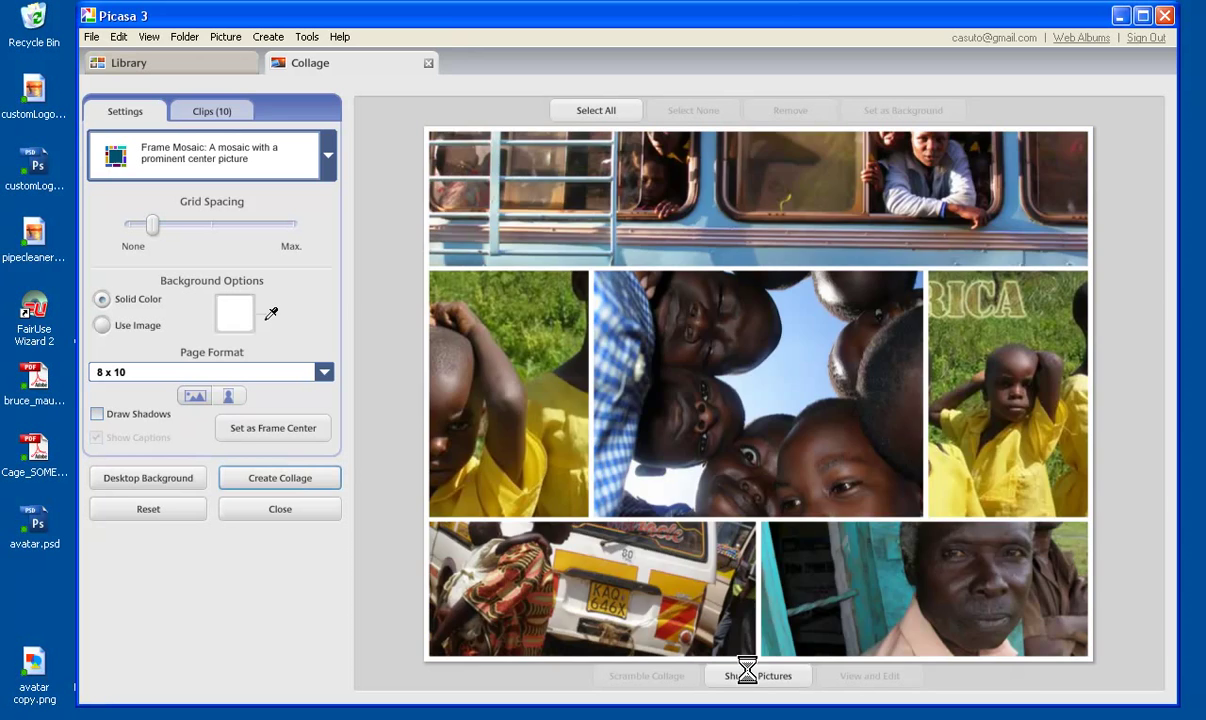
{"action": "left_click", "coordinate": [751, 678]}
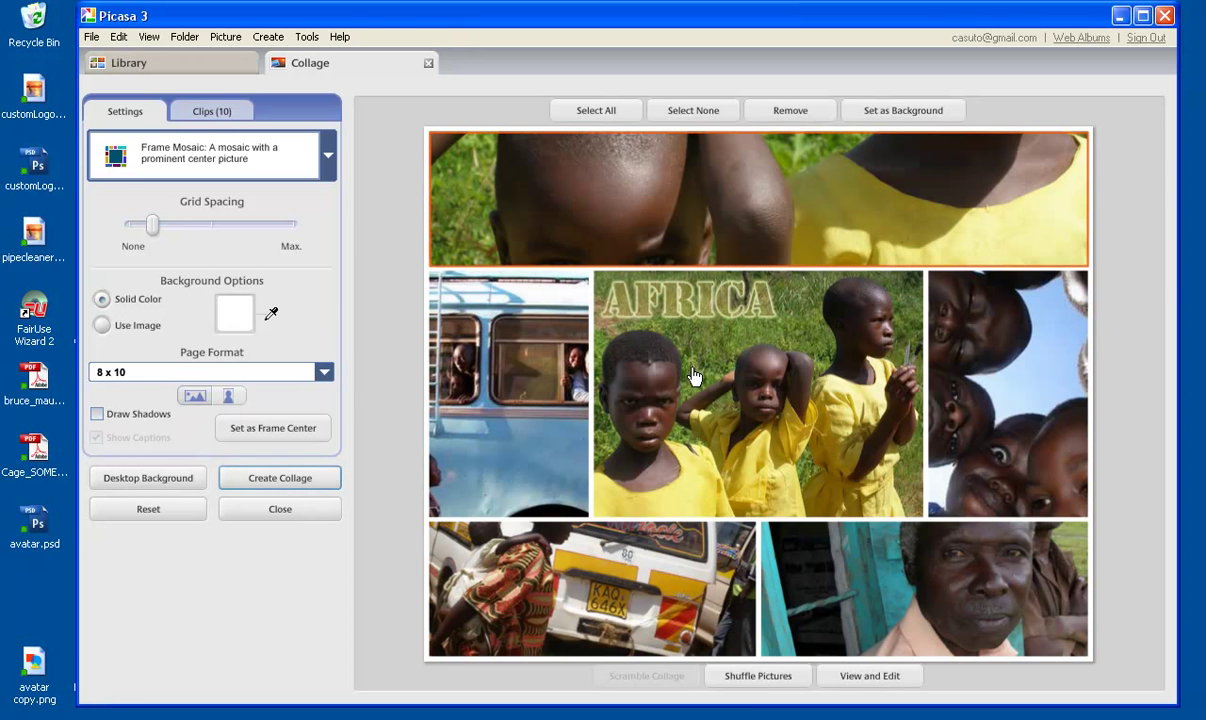
{"action": "left_click", "coordinate": [753, 678]}
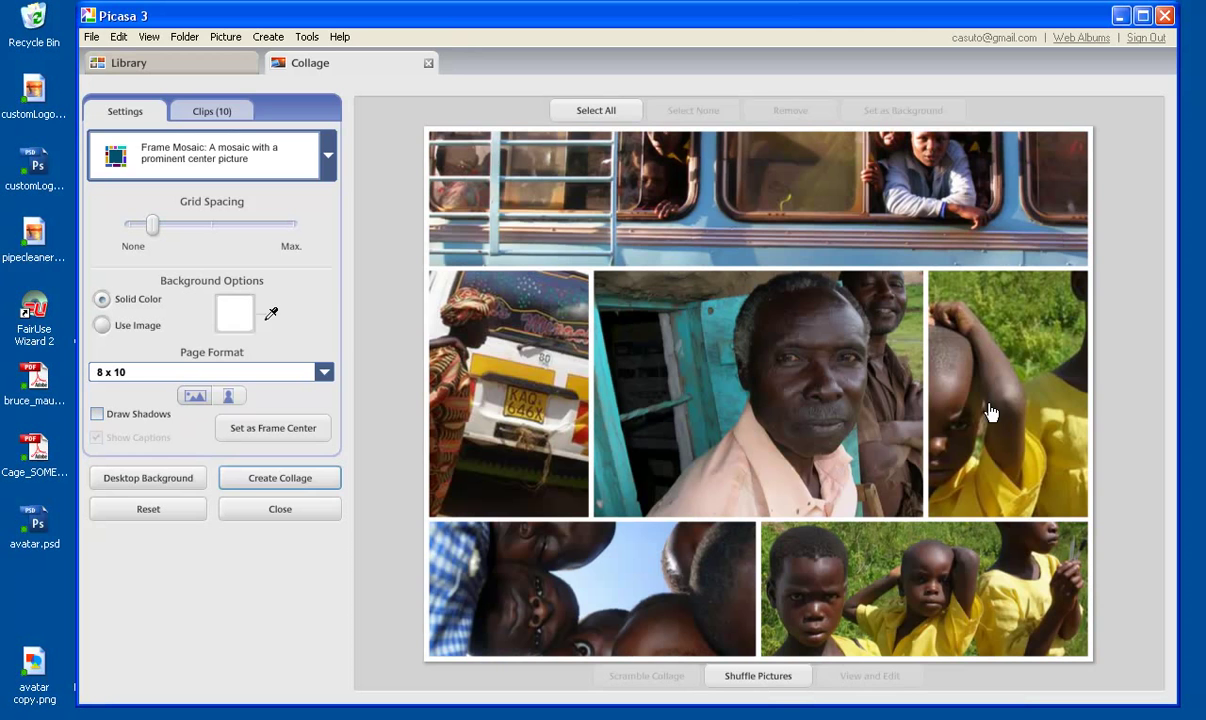
Try the boy photo, then the bottom-right photo, as the frame's centre picture.
{"action": "left_click", "coordinate": [993, 408]}
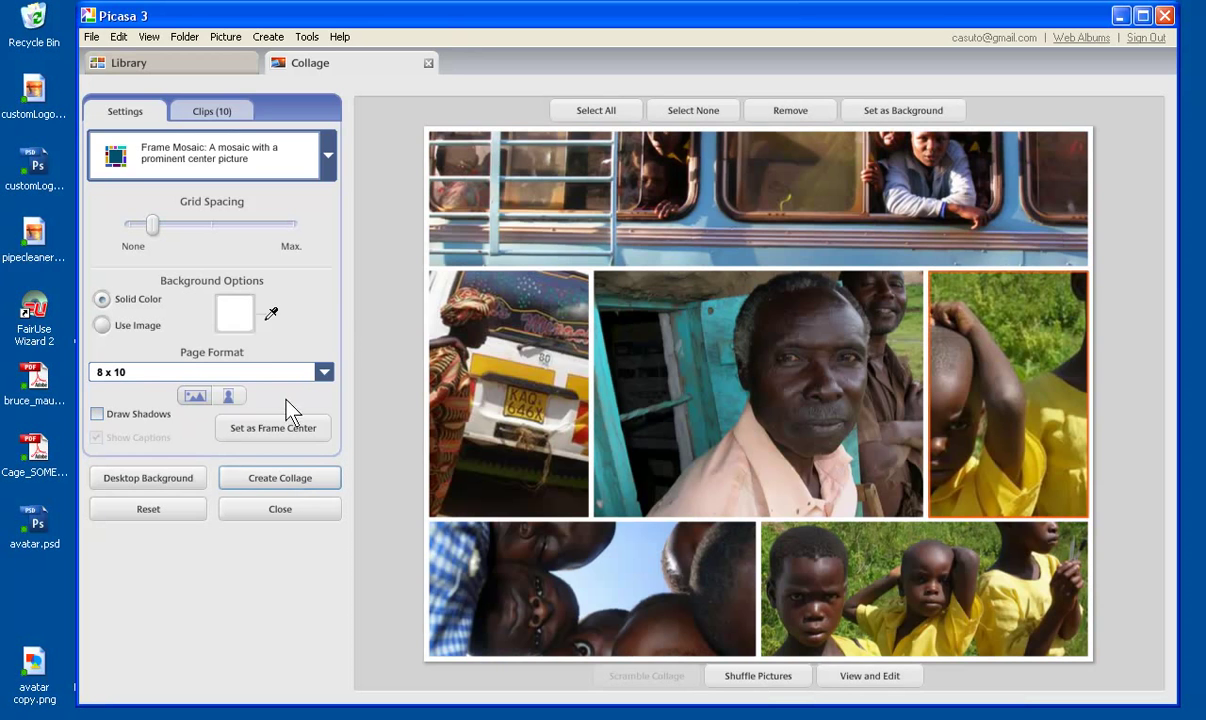
{"action": "left_click", "coordinate": [269, 428]}
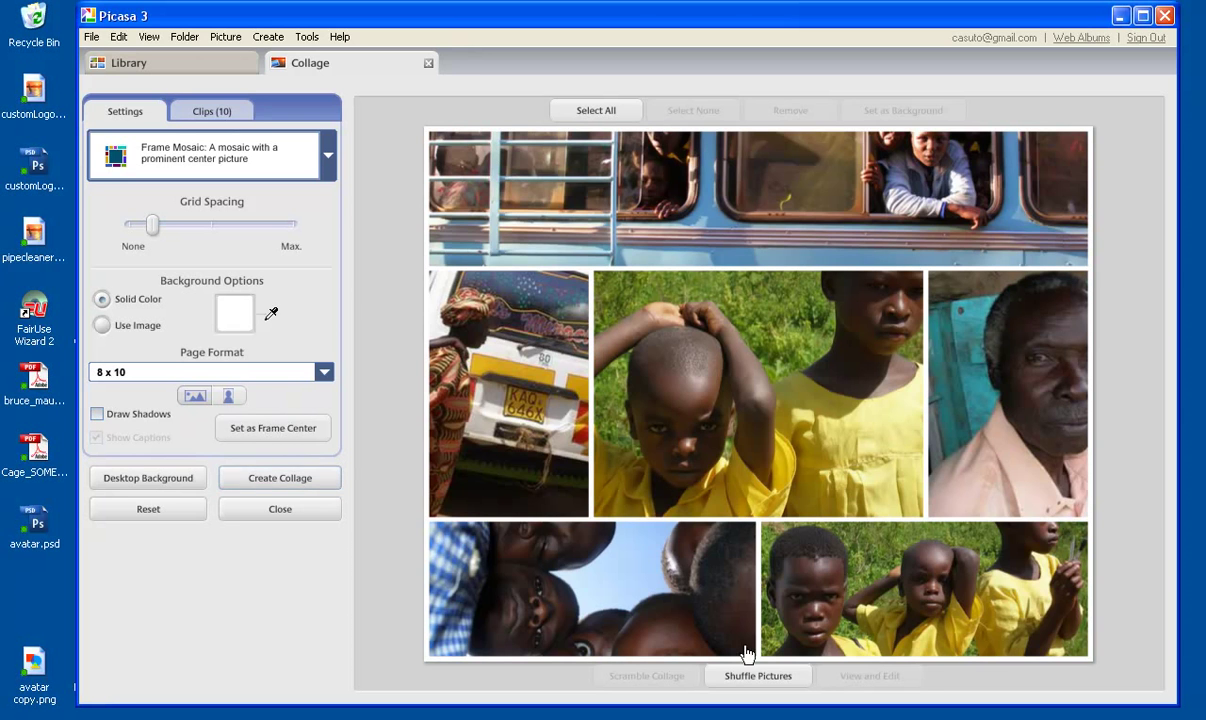
{"action": "left_click", "coordinate": [855, 607]}
{"action": "left_click", "coordinate": [285, 428]}
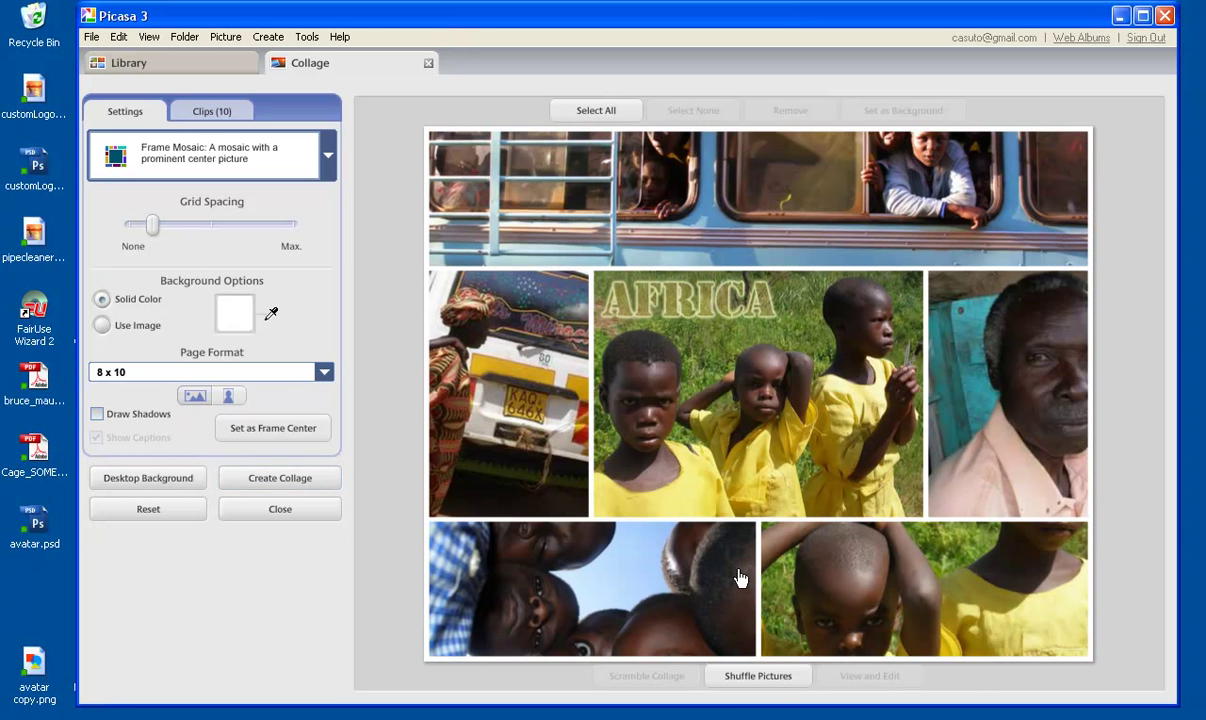
Reshuffle, make the AFRICA children photo the frame centre, and select the man's portrait.
{"action": "left_click", "coordinate": [746, 675]}
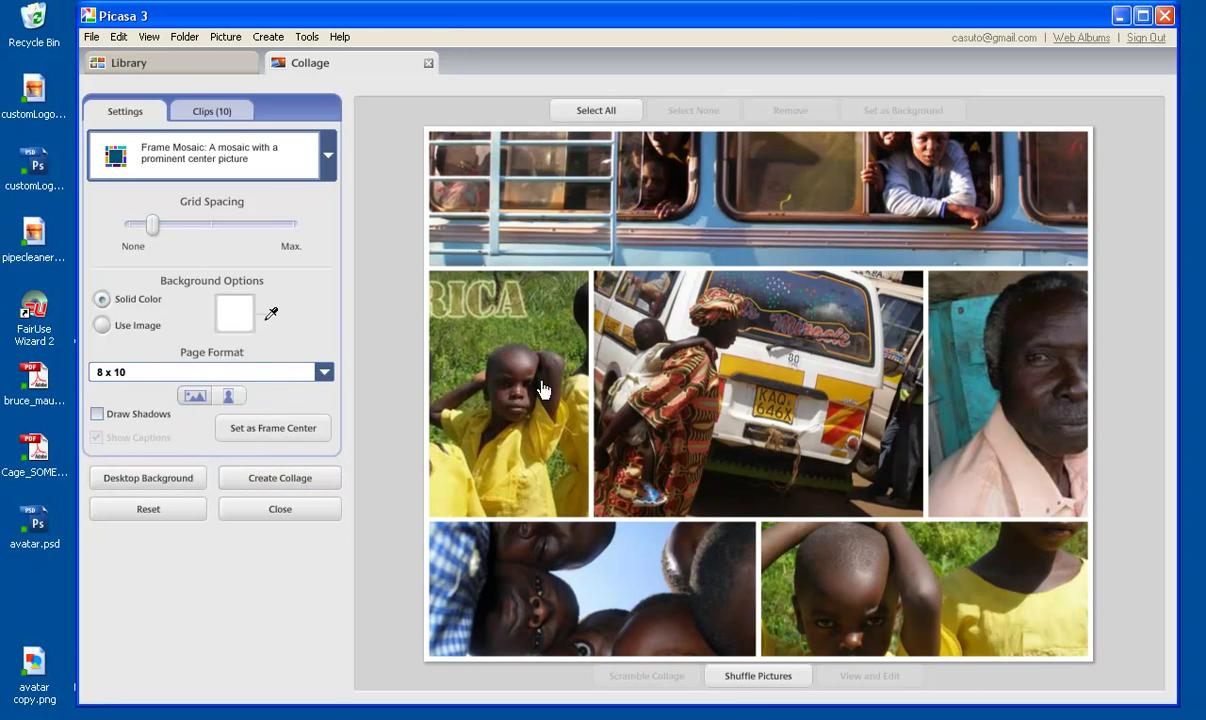
{"action": "left_click", "coordinate": [543, 389]}
{"action": "left_click", "coordinate": [305, 426]}
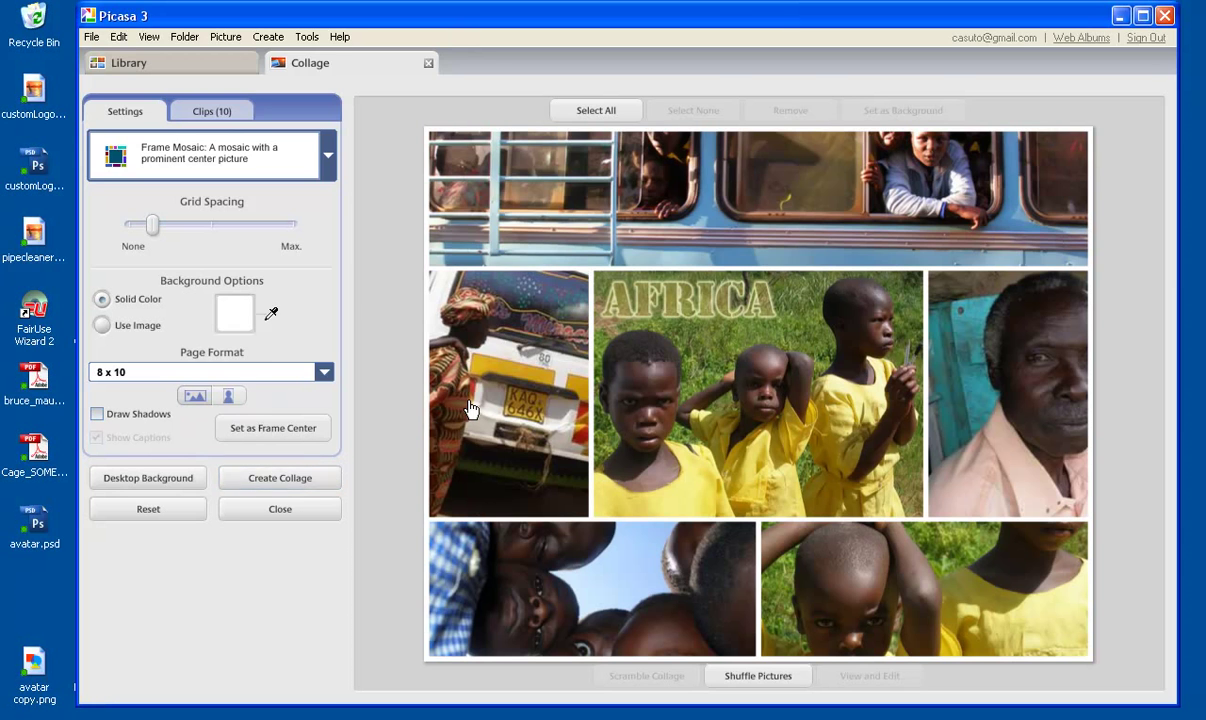
{"action": "left_click", "coordinate": [936, 350]}
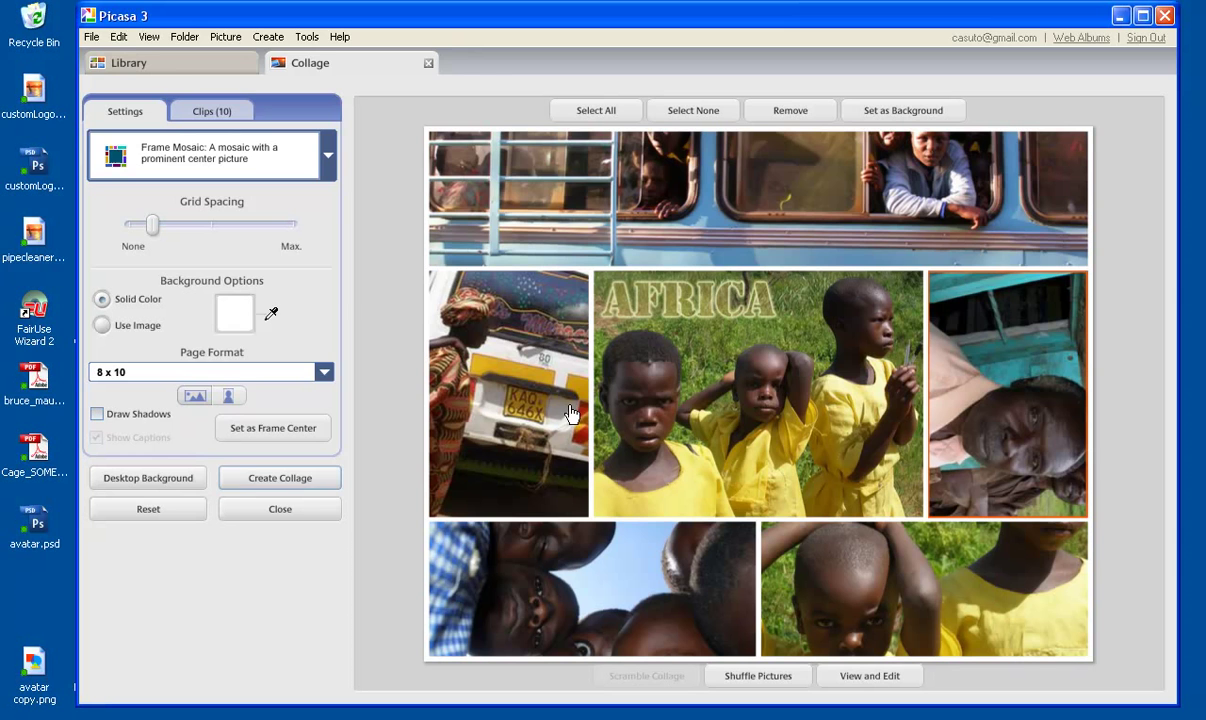
Align the left photo's rotation, trying 90 and 180 degrees, and end on 90 degrees.
{"action": "right_click", "coordinate": [488, 366]}
{"action": "mouse_move", "coordinate": [517, 440]}
{"action": "left_click", "coordinate": [649, 456]}
{"action": "right_click", "coordinate": [511, 411]}
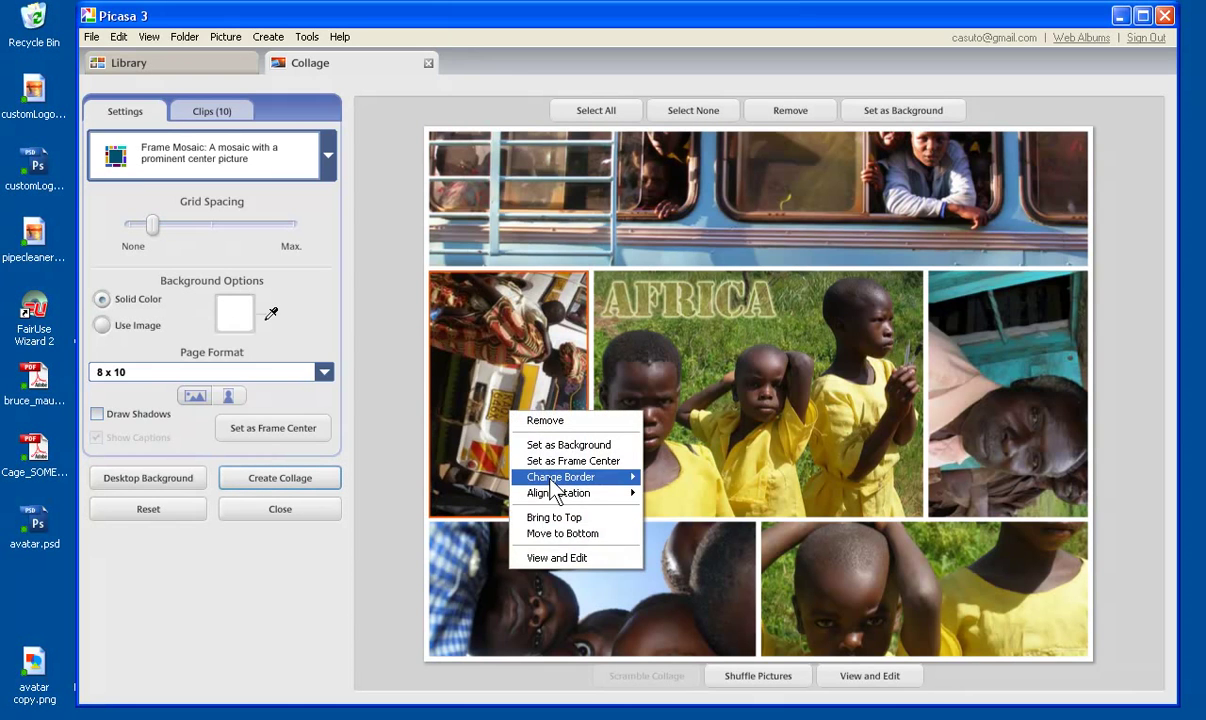
{"action": "mouse_move", "coordinate": [600, 493]}
{"action": "left_click", "coordinate": [657, 526]}
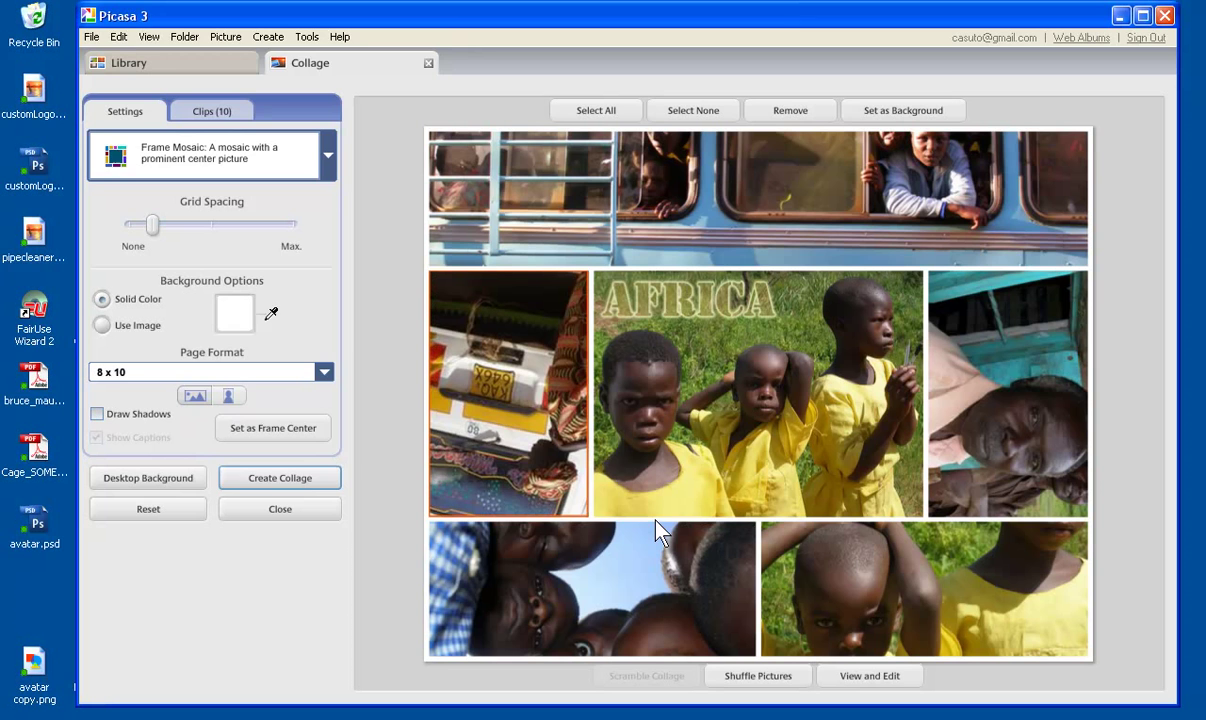
{"action": "right_click", "coordinate": [477, 384]}
{"action": "mouse_move", "coordinate": [545, 442]}
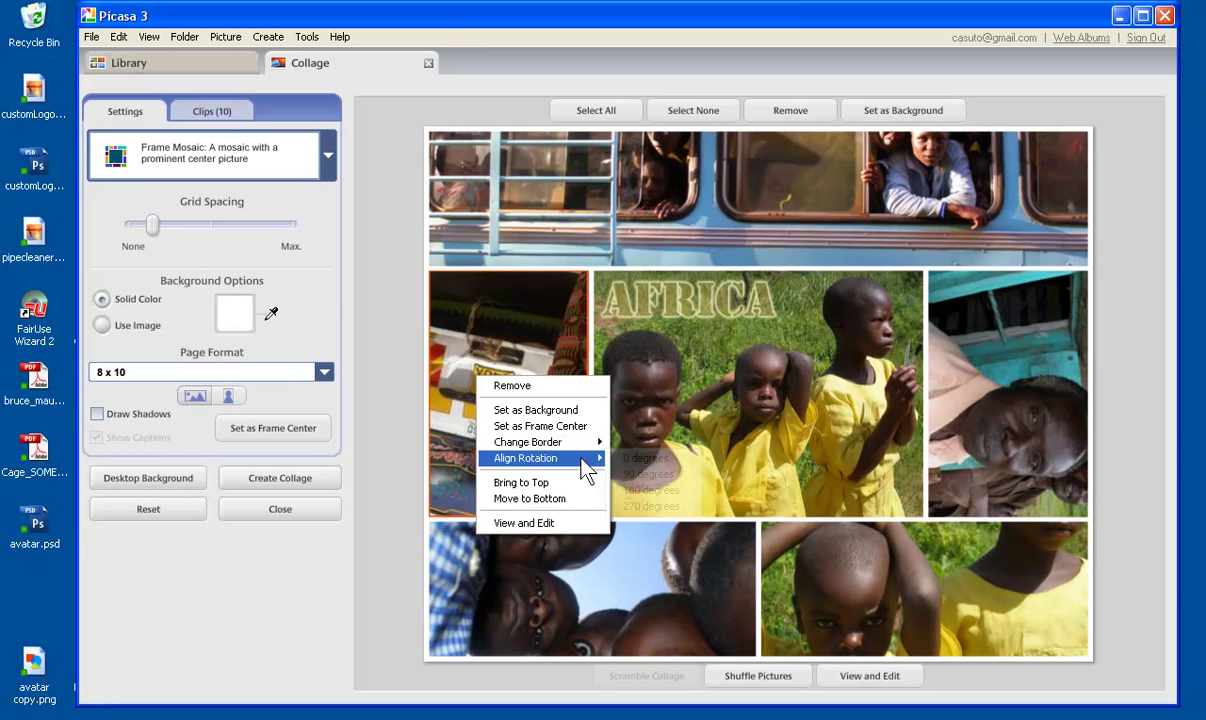
{"action": "mouse_move", "coordinate": [585, 460]}
{"action": "left_click", "coordinate": [628, 478]}
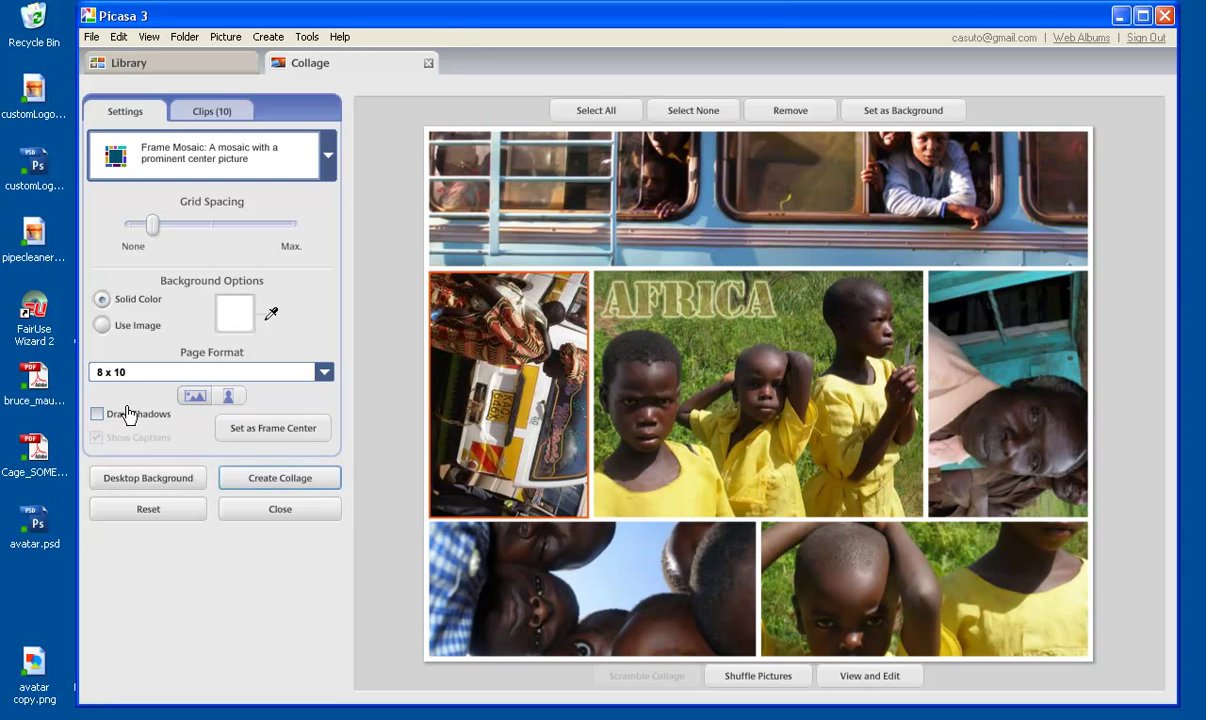
Try the Grid layout, then switch to a Contact Sheet with a 'Pix Picks' header.
{"action": "left_click", "coordinate": [329, 157]}
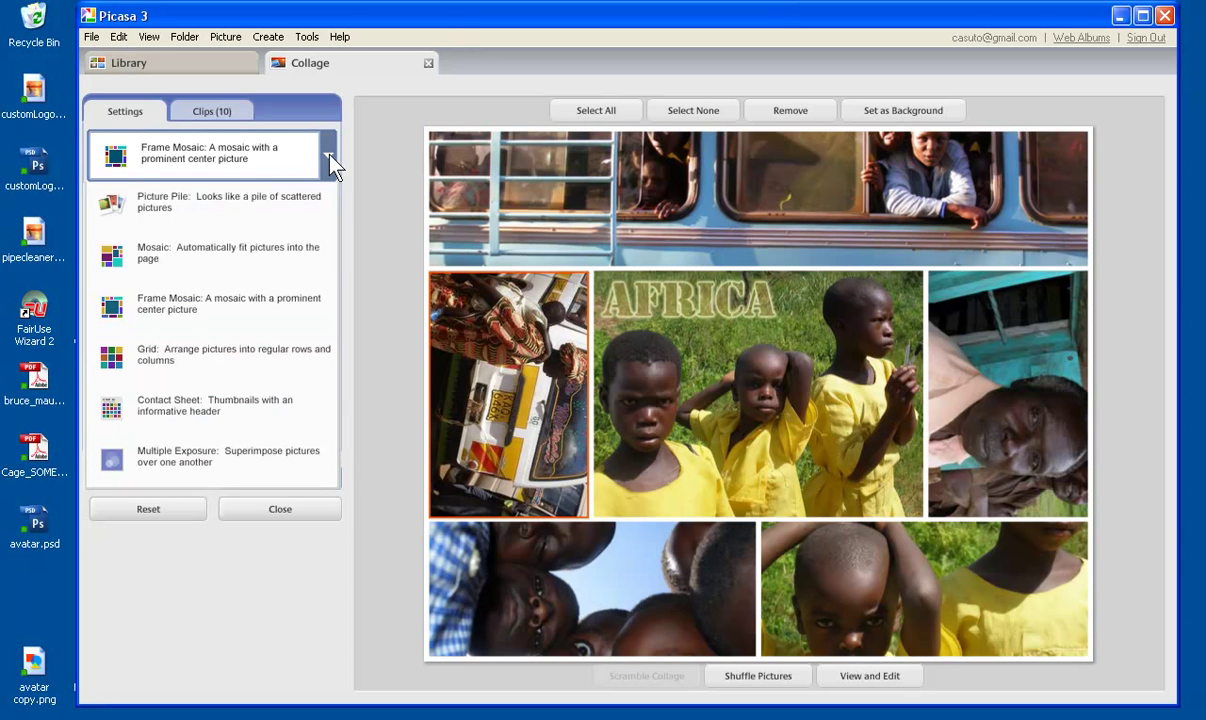
{"action": "left_click", "coordinate": [194, 360]}
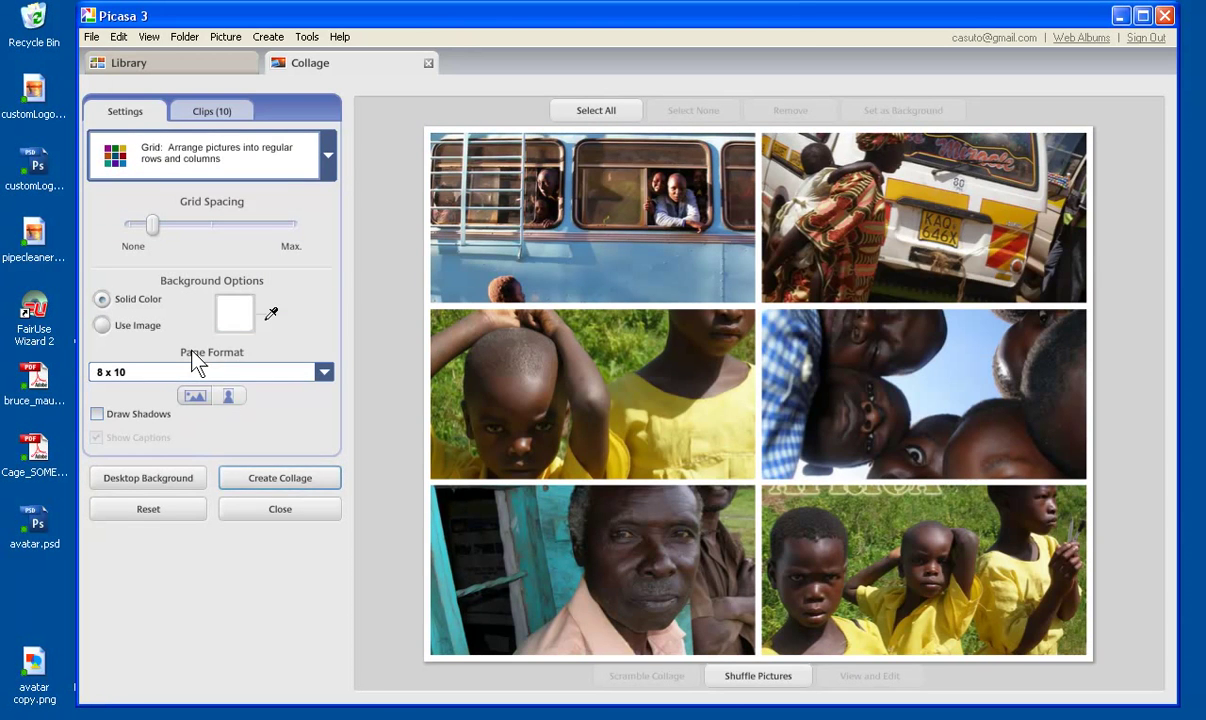
{"action": "left_click", "coordinate": [326, 157]}
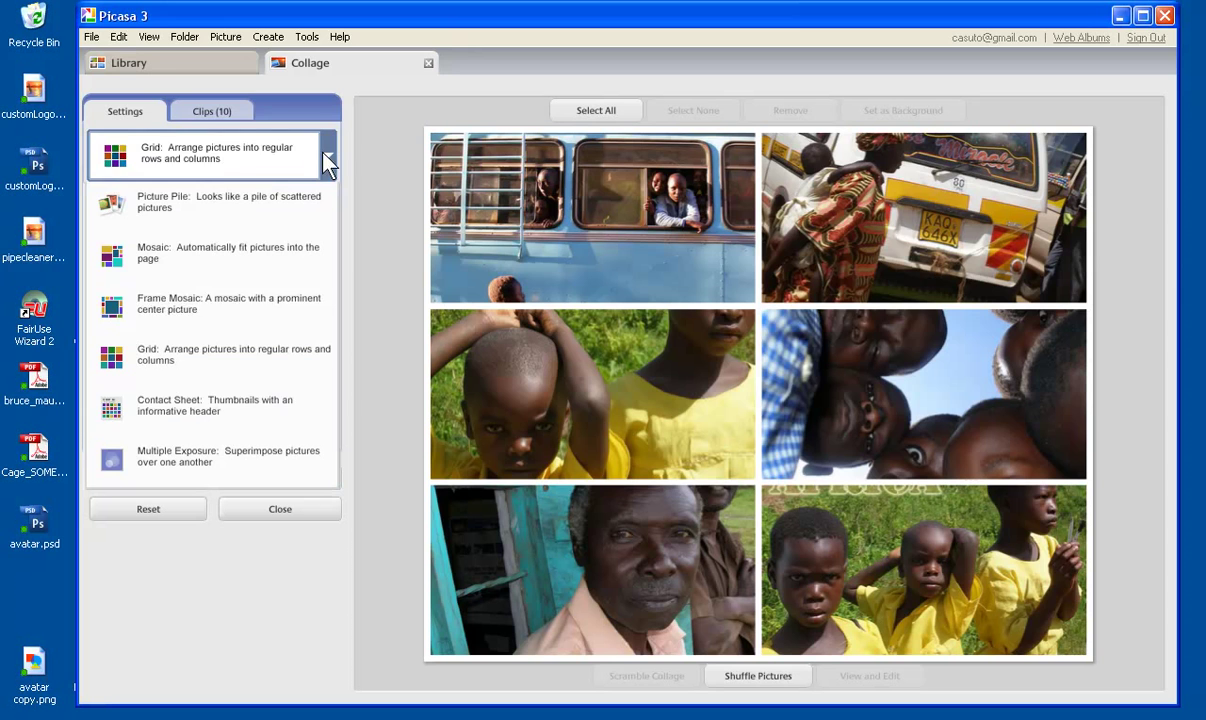
{"action": "left_click", "coordinate": [155, 422]}
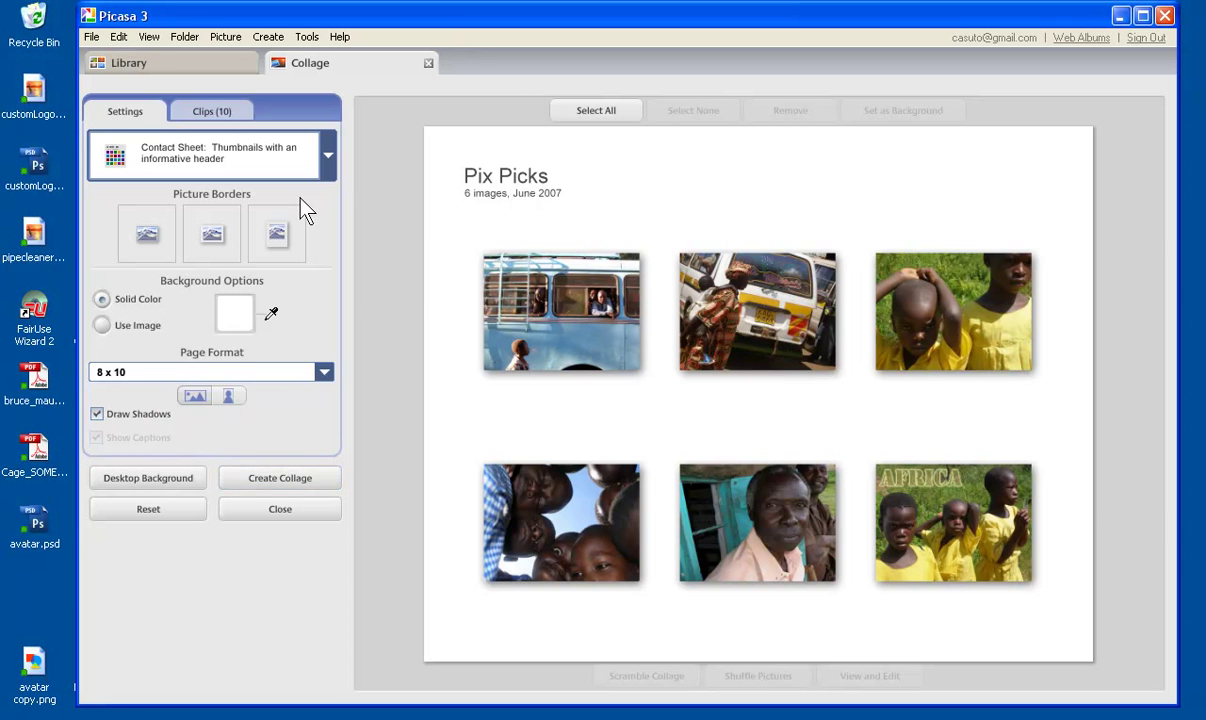
Switch the collage layout to Multiple Exposure, overlaying the photos translucently on the 8 x 10 page.
{"action": "left_click", "coordinate": [325, 157]}
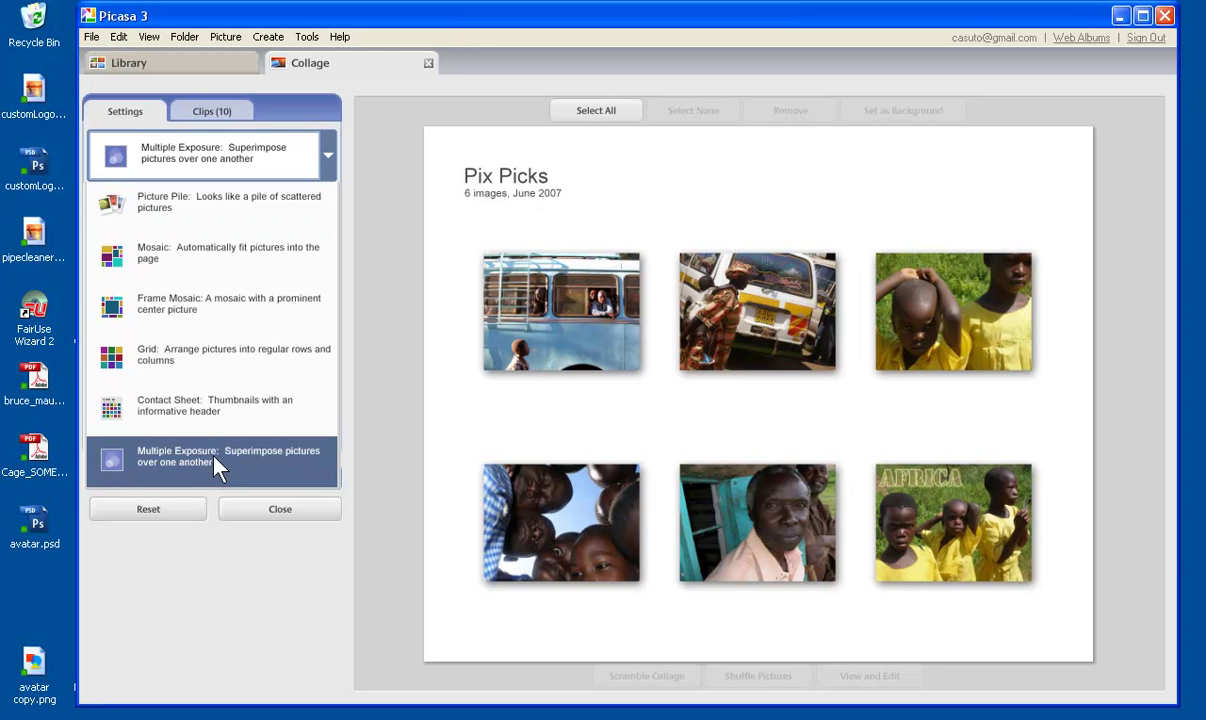
{"action": "left_click", "coordinate": [217, 464]}
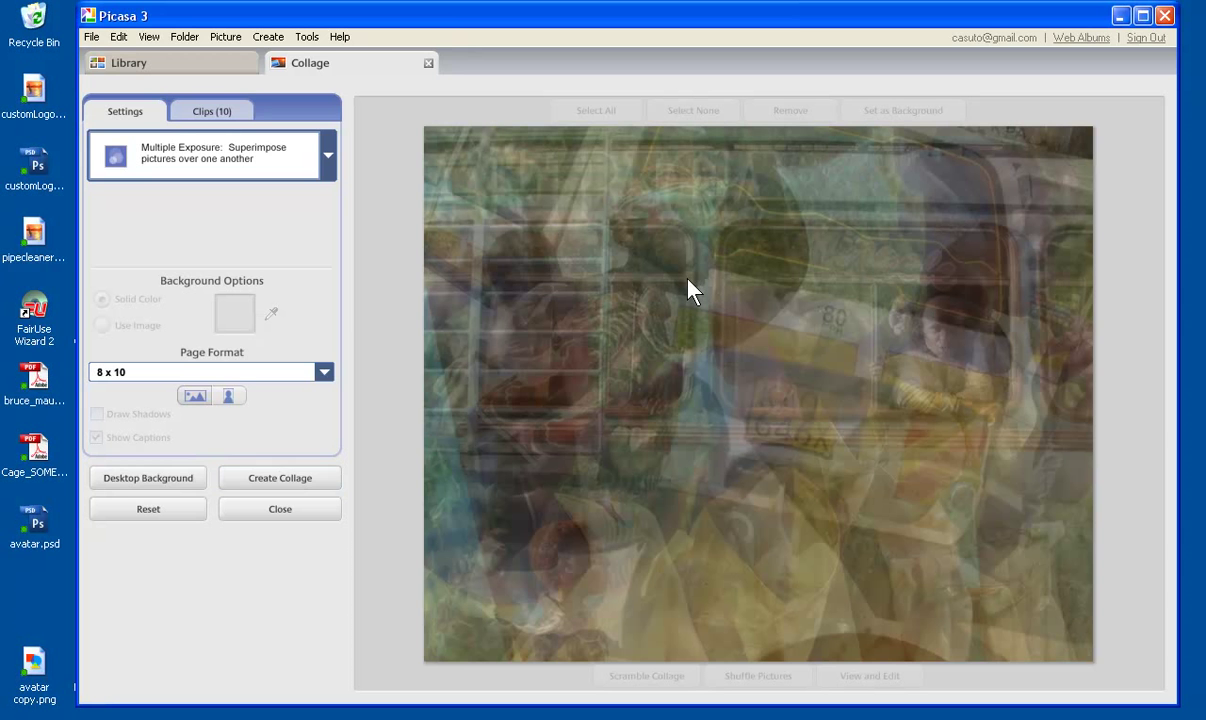
Reset the collage and remove the children, green running-child and child-in-yellow photos.
{"action": "left_click", "coordinate": [148, 510]}
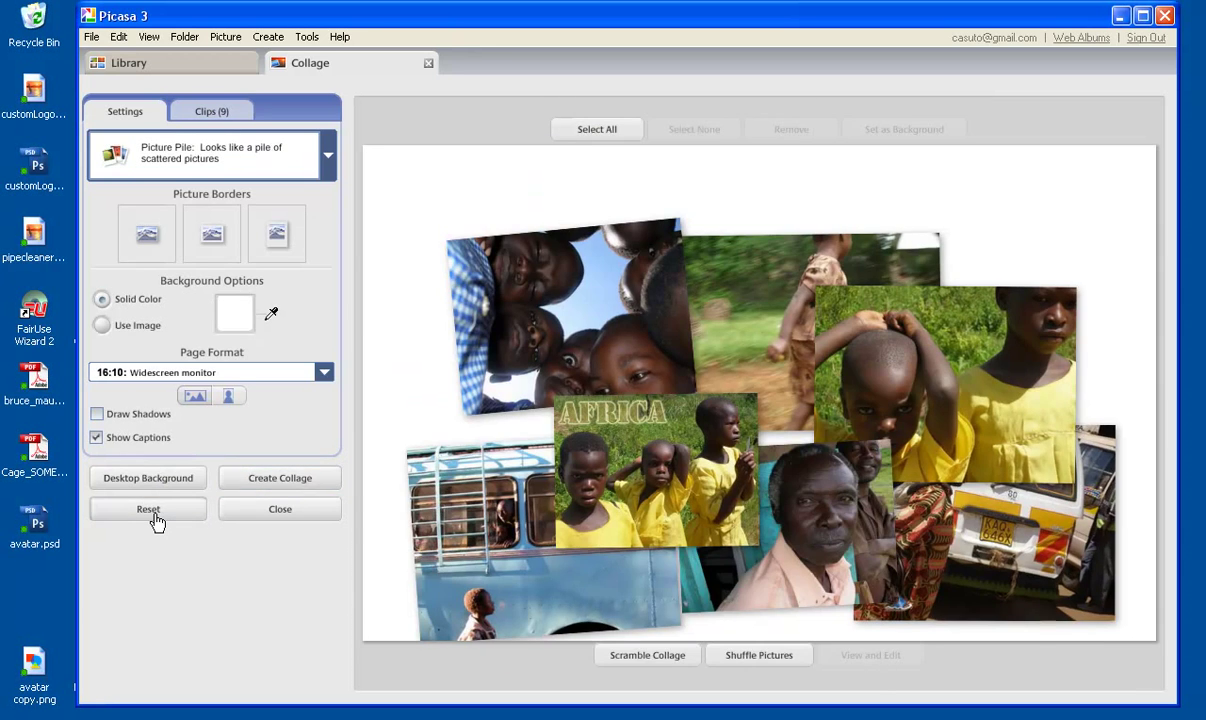
{"action": "left_click", "coordinate": [550, 322]}
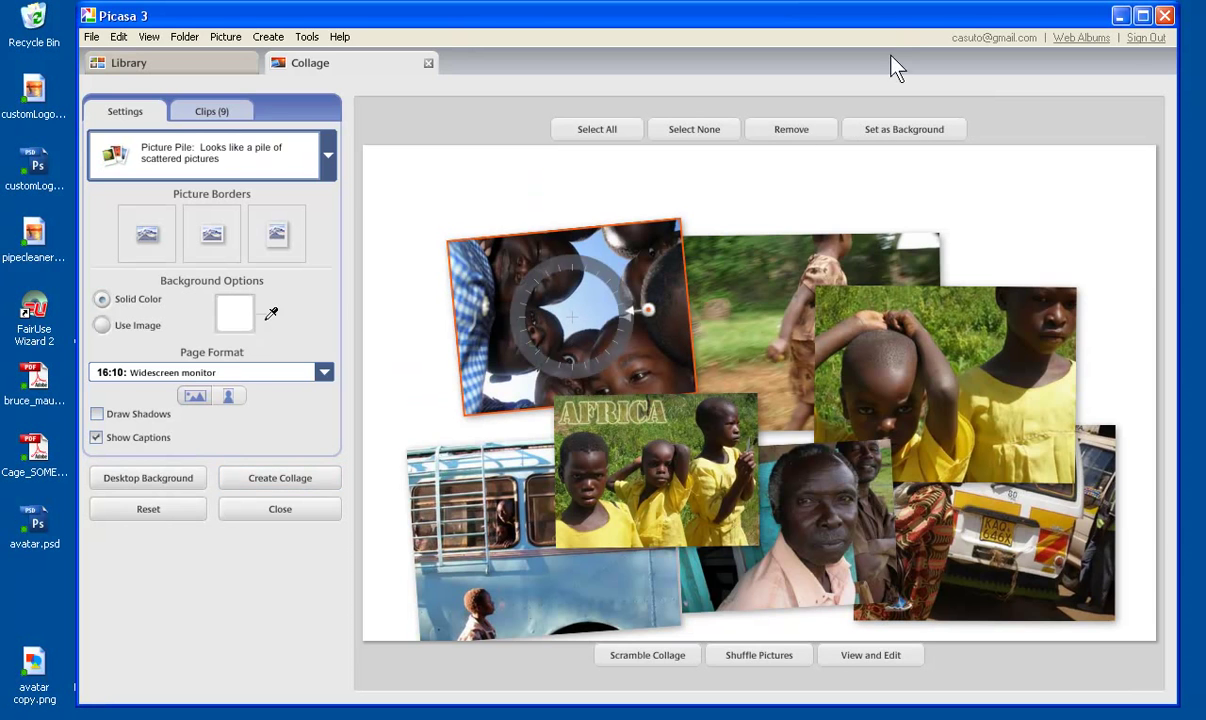
{"action": "left_click", "coordinate": [795, 145]}
{"action": "left_click", "coordinate": [743, 280]}
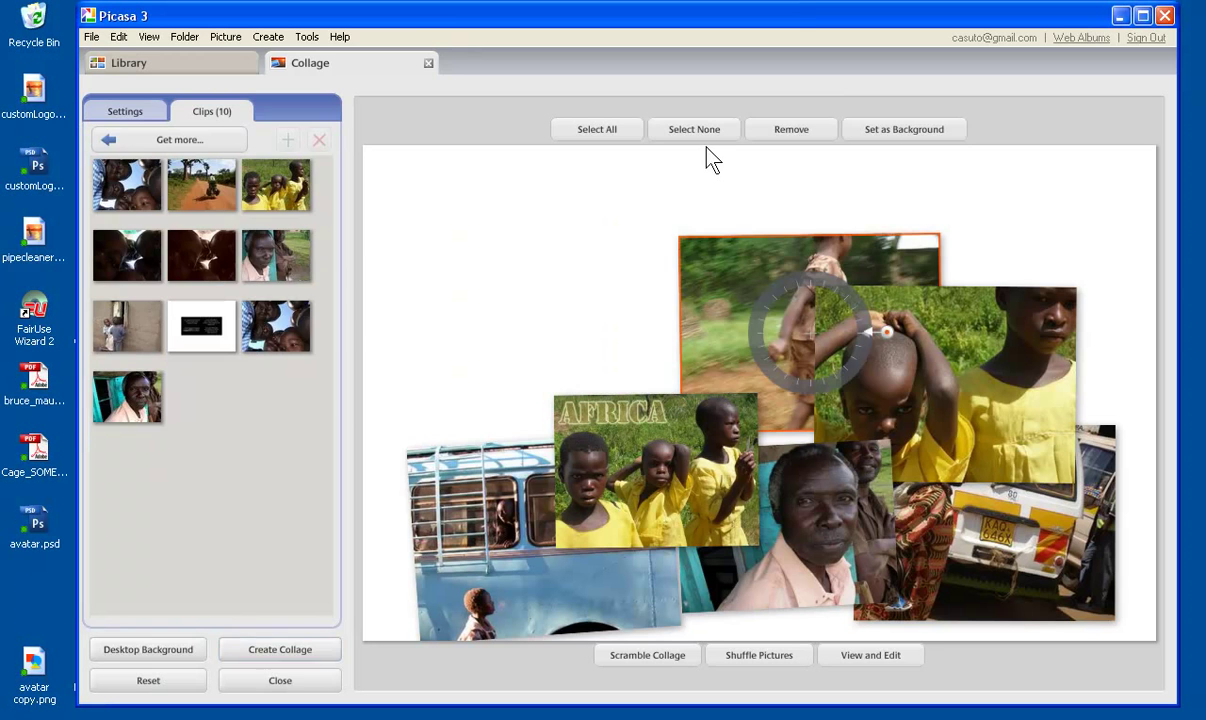
{"action": "left_click", "coordinate": [791, 129]}
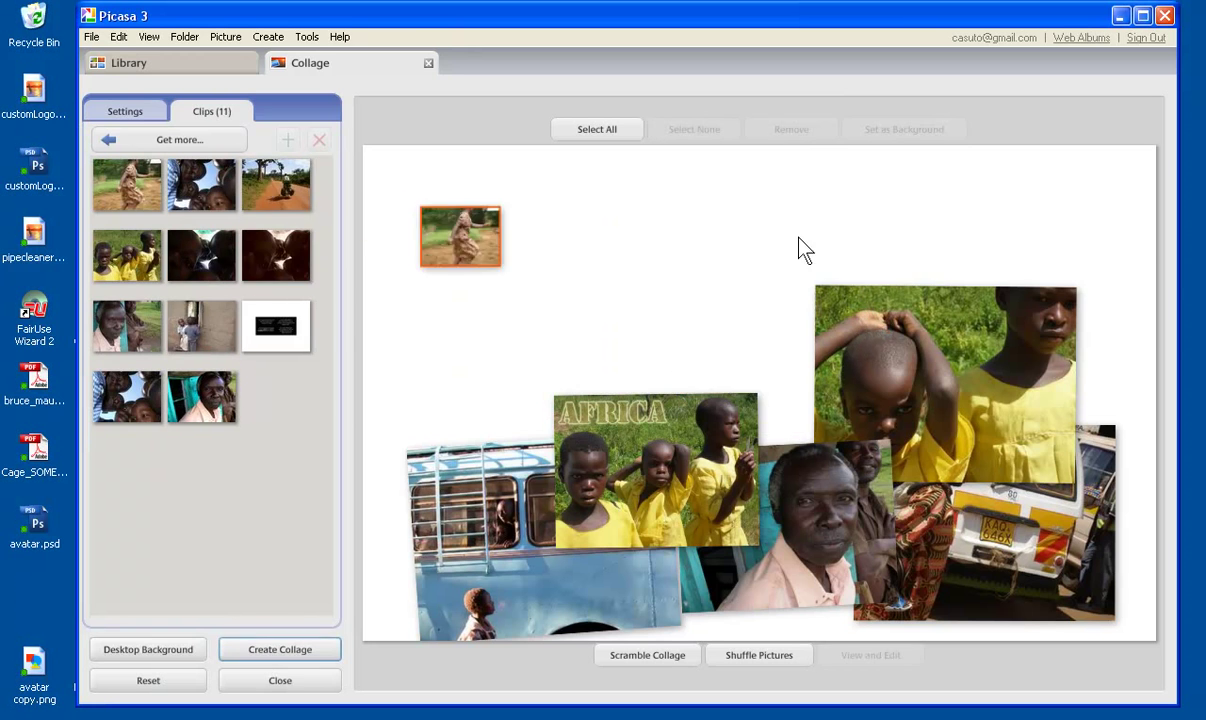
{"action": "left_click", "coordinate": [899, 369]}
{"action": "left_click", "coordinate": [785, 129]}
Move the man's portrait above the AFRICA photo and remove the truck and bus photos.
{"action": "left_click", "coordinate": [807, 535]}
{"action": "left_click_drag", "start_coordinate": [838, 465], "coordinate": [746, 323]}
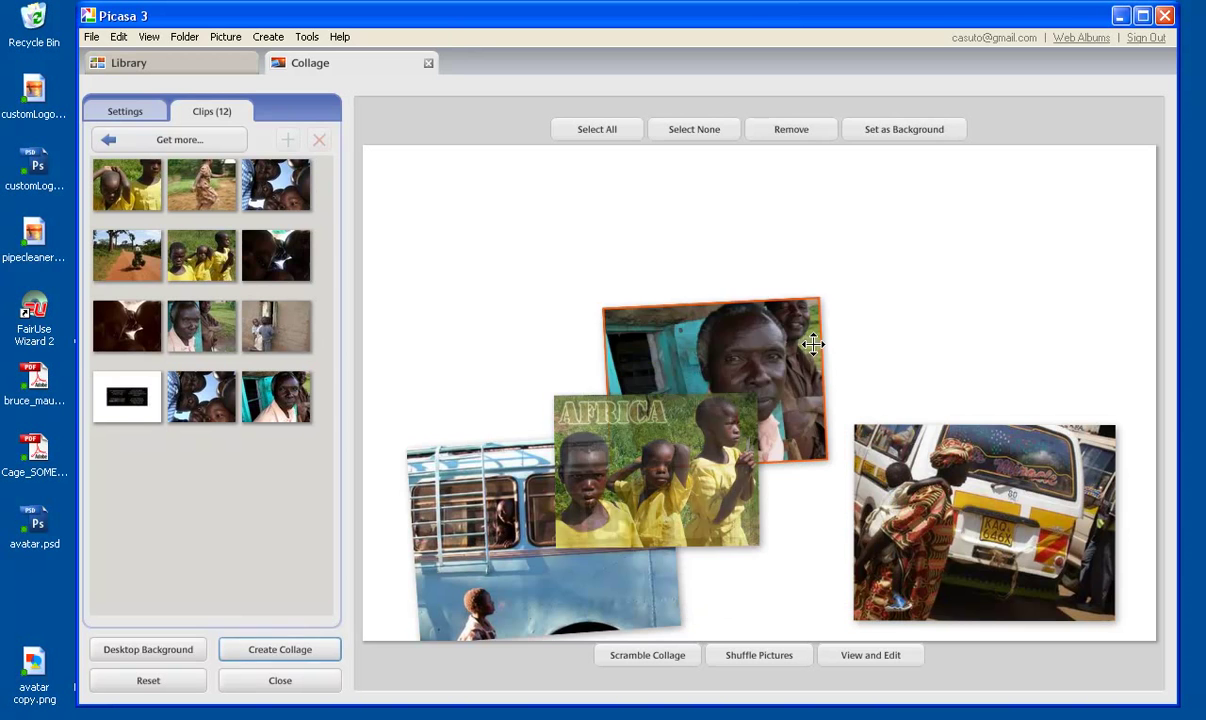
{"action": "left_click", "coordinate": [946, 453]}
{"action": "left_click", "coordinate": [784, 129]}
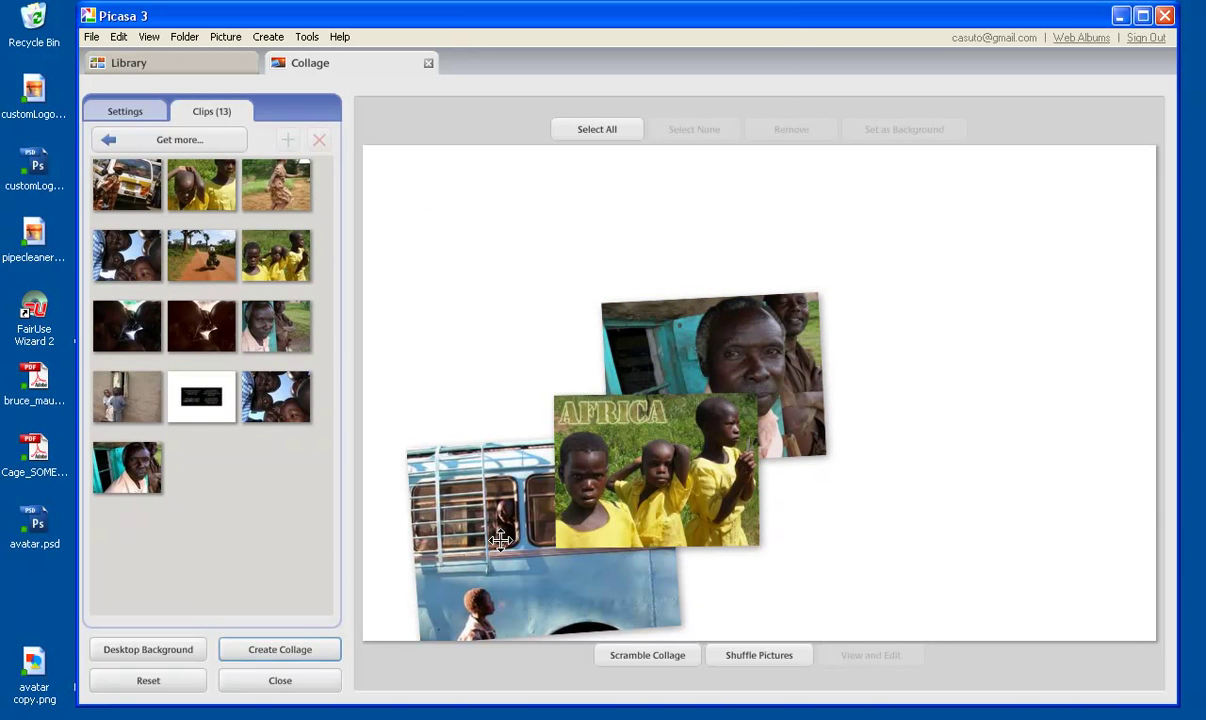
{"action": "left_click", "coordinate": [500, 540]}
{"action": "left_click", "coordinate": [776, 131]}
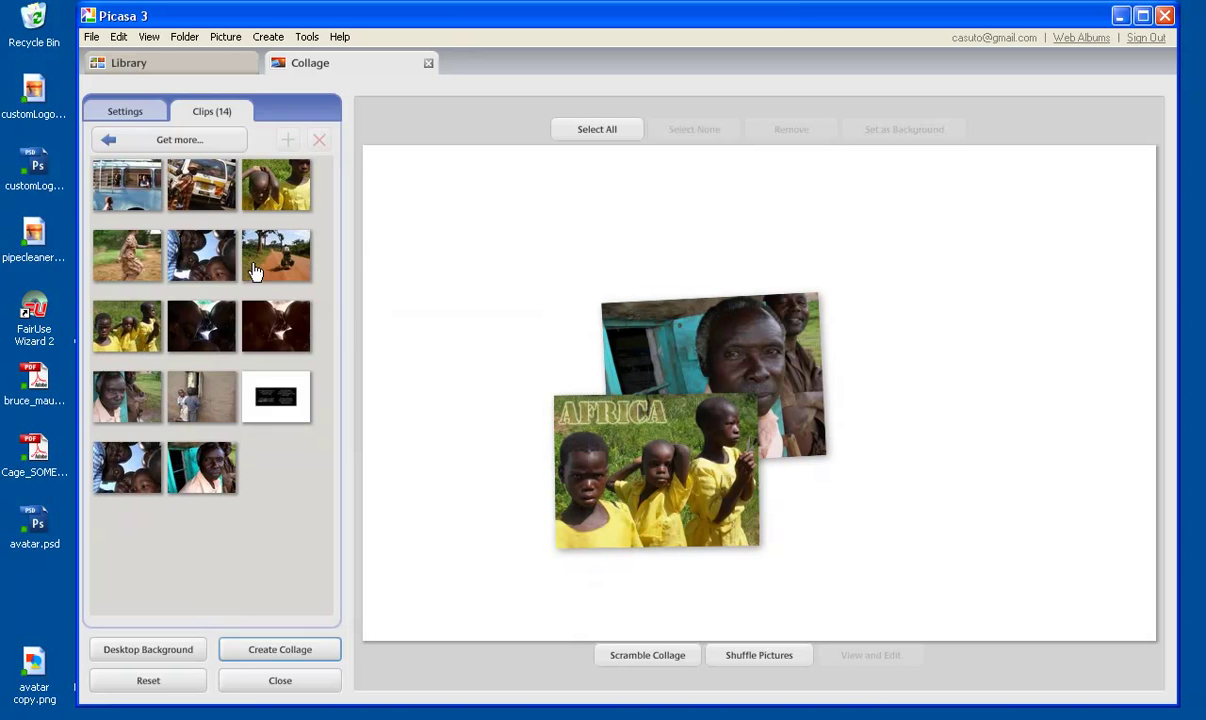
{"action": "left_click", "coordinate": [125, 114]}
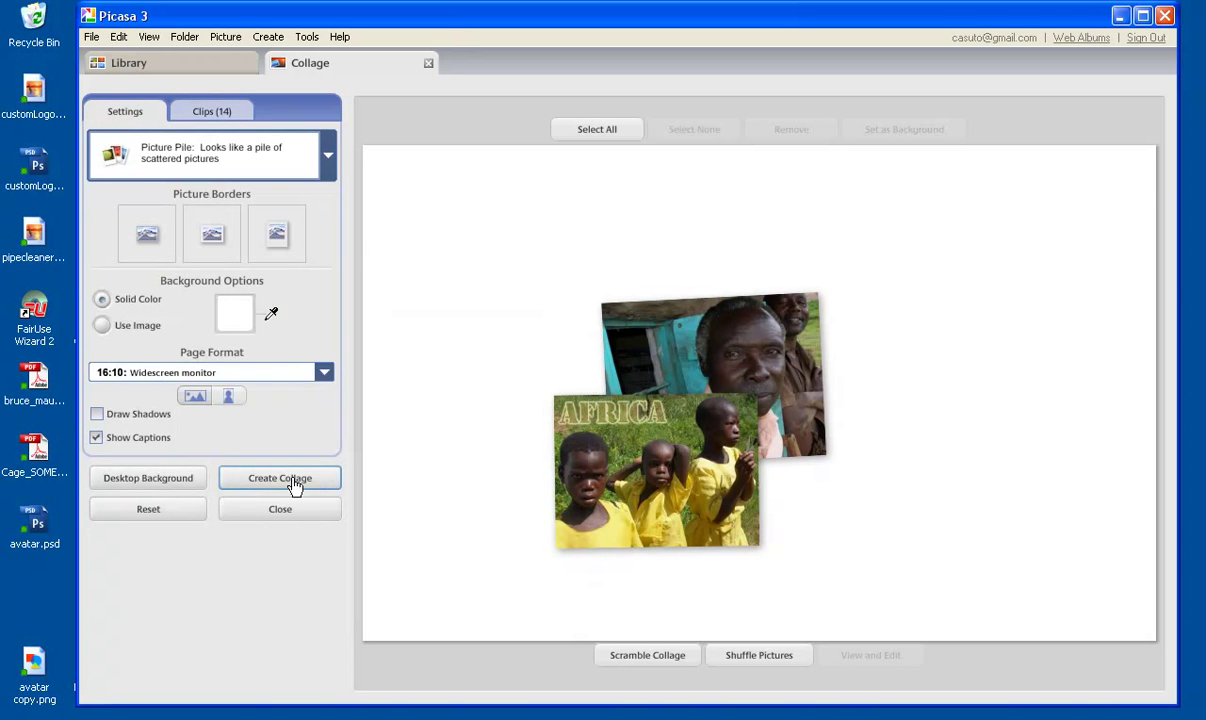
Change the collage layout to Multiple Exposure, blending the man's portrait over the AFRICA photo.
{"action": "left_click", "coordinate": [327, 155]}
{"action": "left_click", "coordinate": [195, 476]}
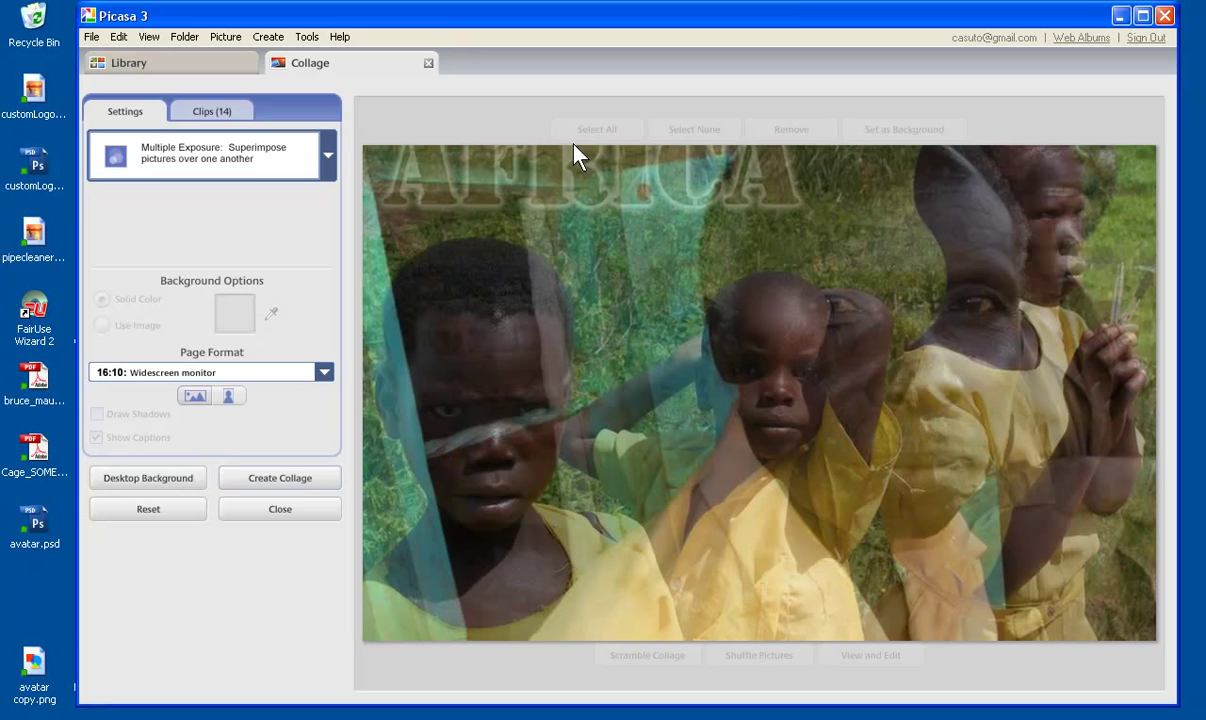
Create the collage as Pix Picks.jpg and open it in the edit view.
{"action": "left_click", "coordinate": [277, 486]}
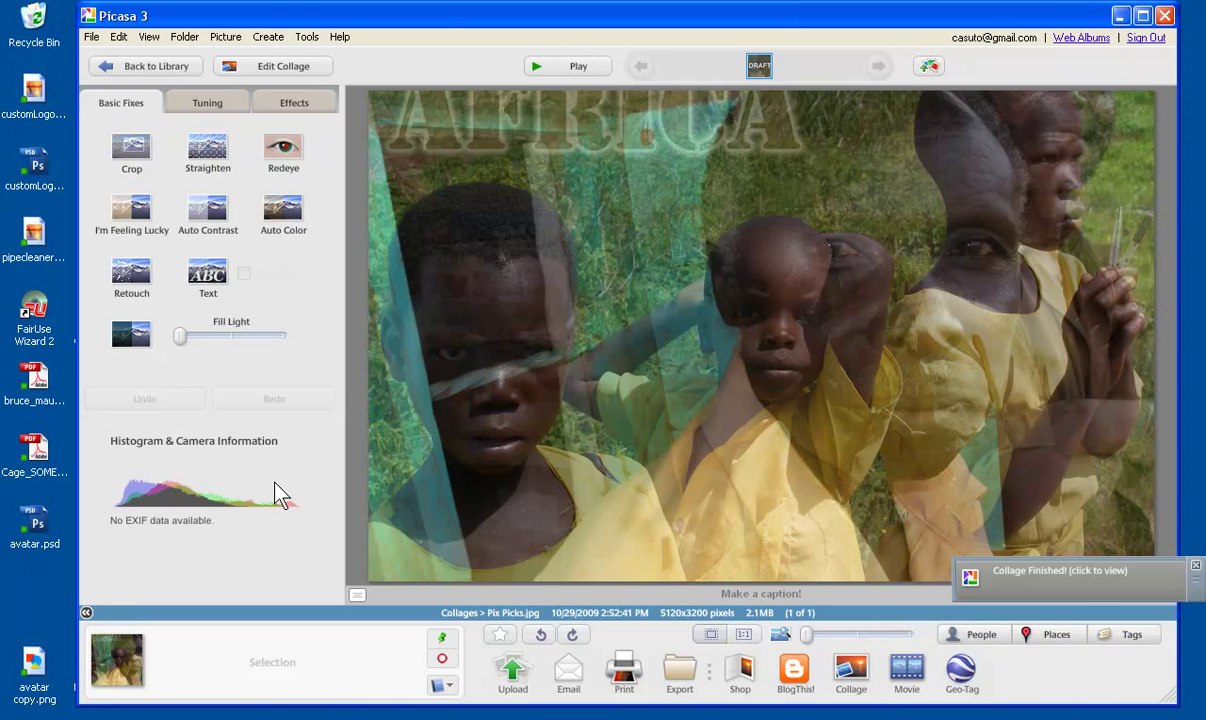
Return to the collage editor and switch the layout back to Picture Pile.
{"action": "left_click", "coordinate": [289, 72]}
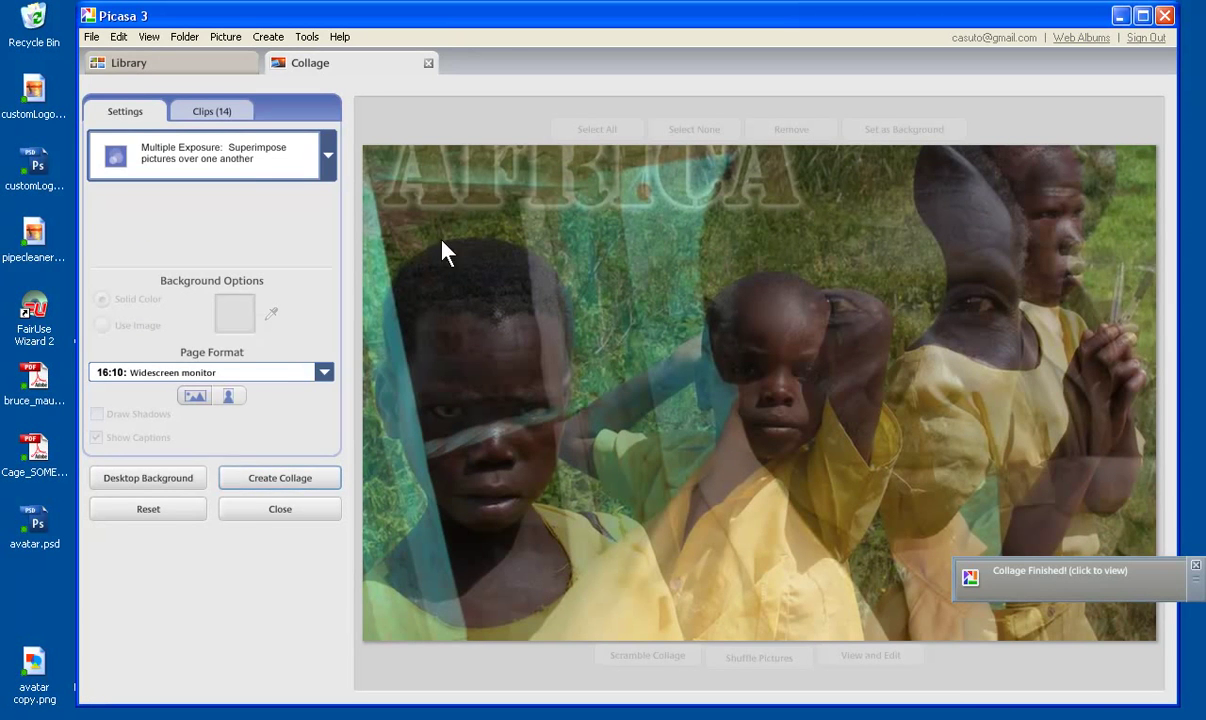
{"action": "left_click", "coordinate": [331, 165]}
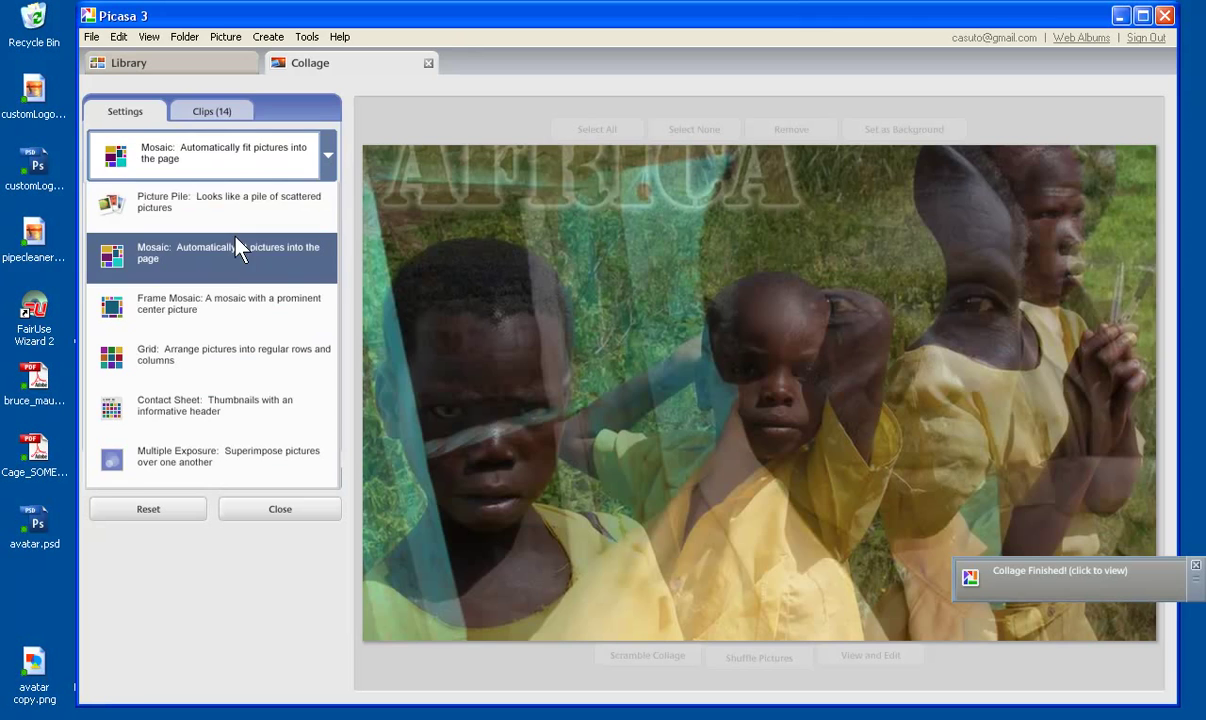
{"action": "left_click", "coordinate": [215, 212]}
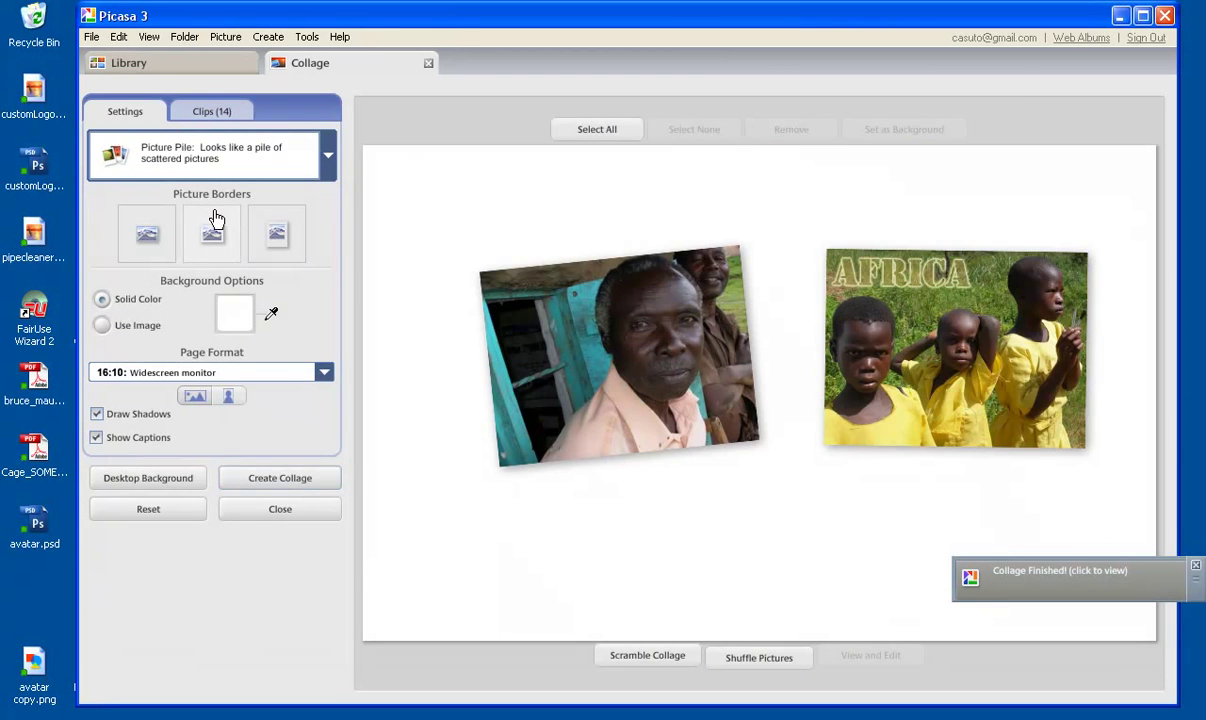